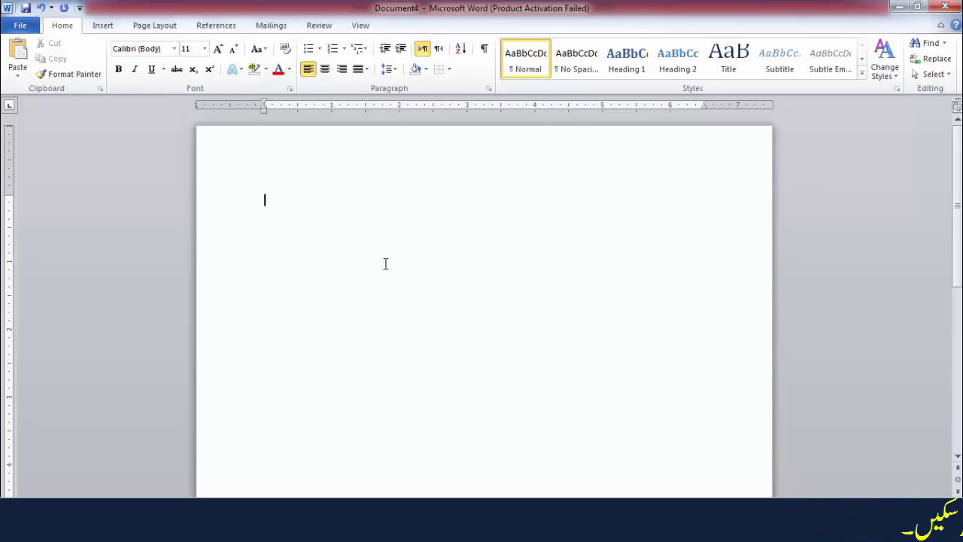
- Start a bulleted list with the person's full name plus a period, then begin a second bullet
left_click(309, 50)
type("Mju")
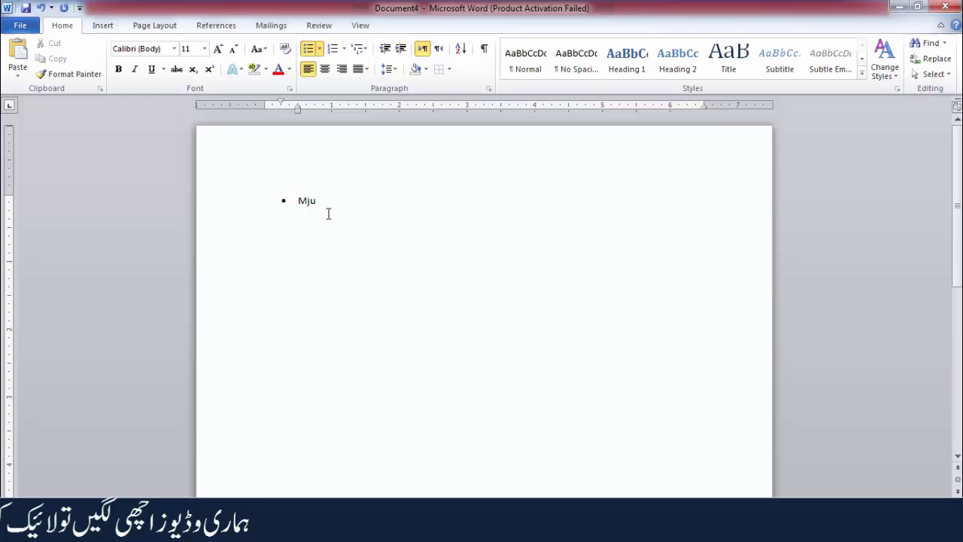
type("ha")
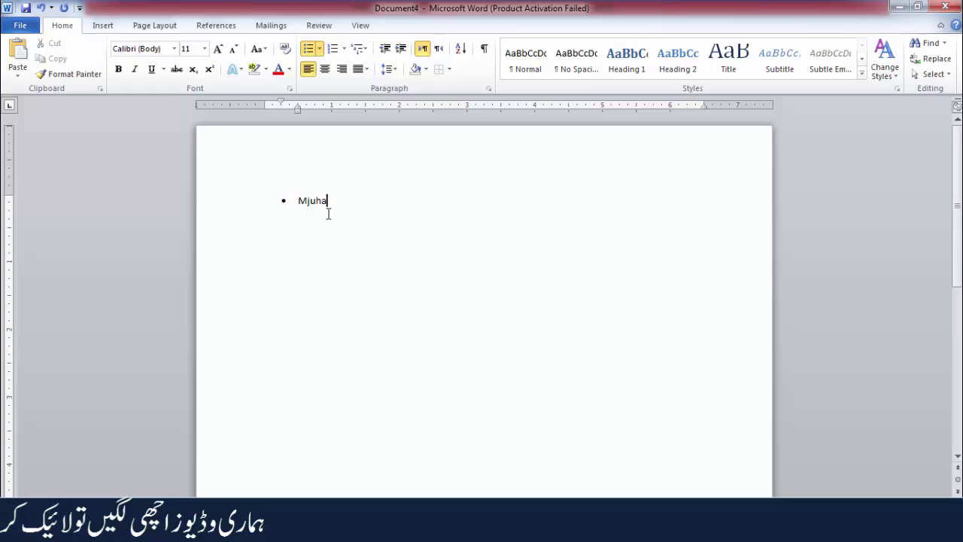
key("BackSpace")
key("BackSpace")
key("BackSpace")
type("uha")
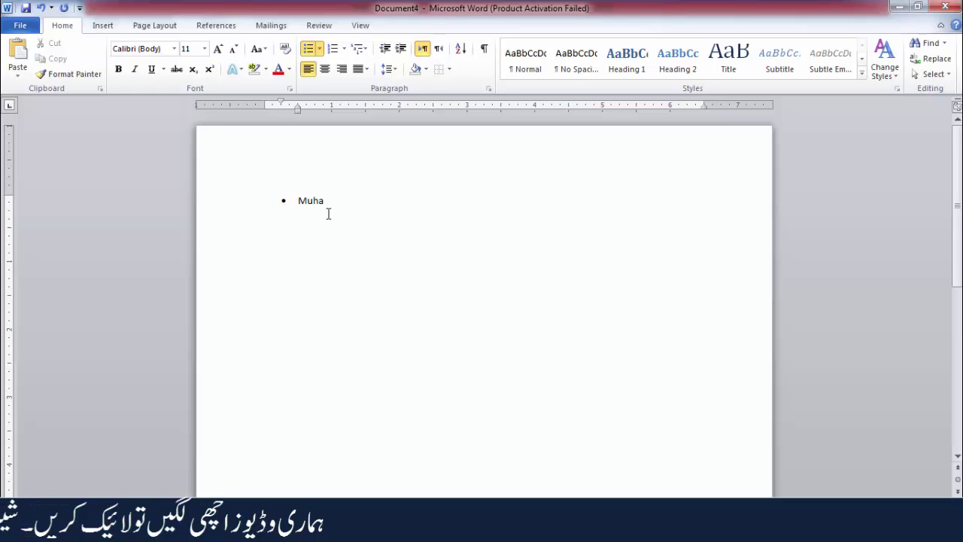
type("mmad ASif")
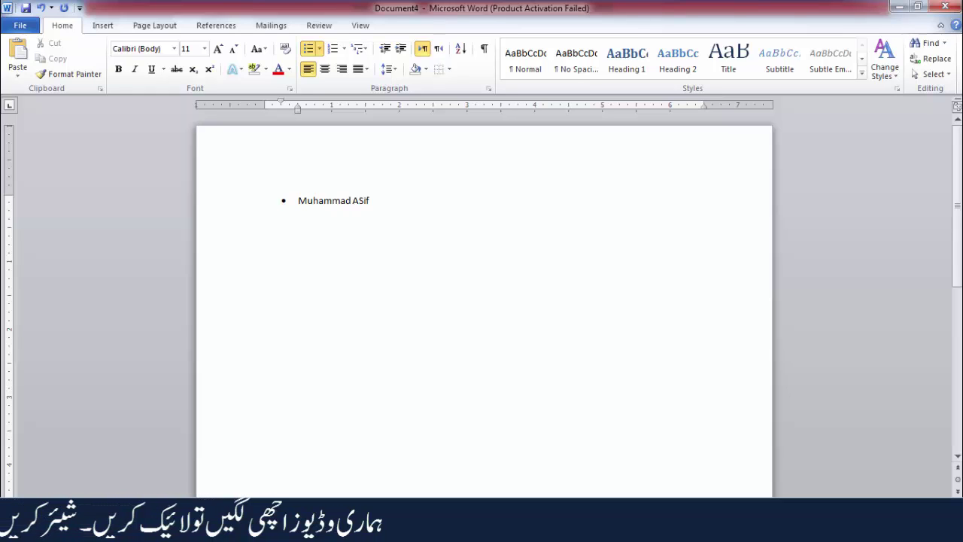
key("BackSpace")
key("BackSpace")
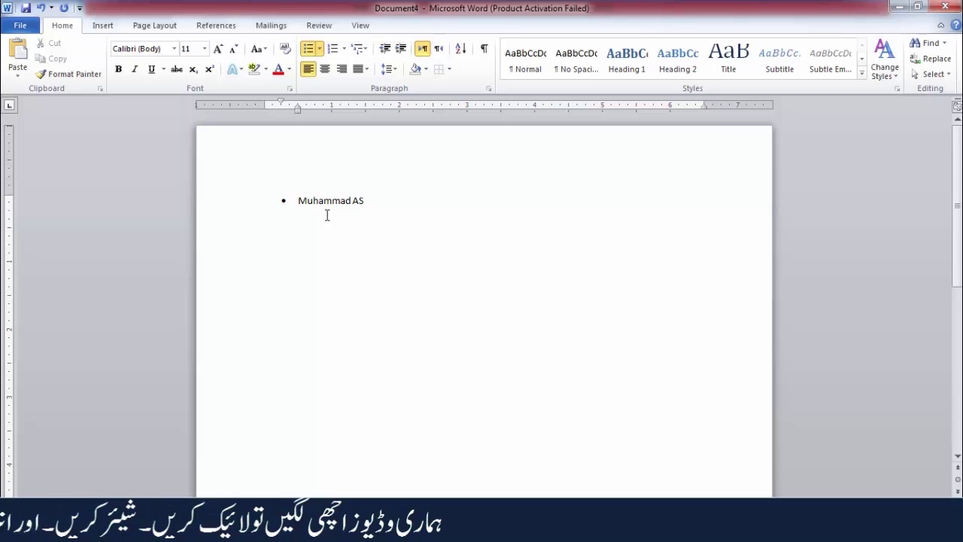
key("BackSpace")
type("sif")
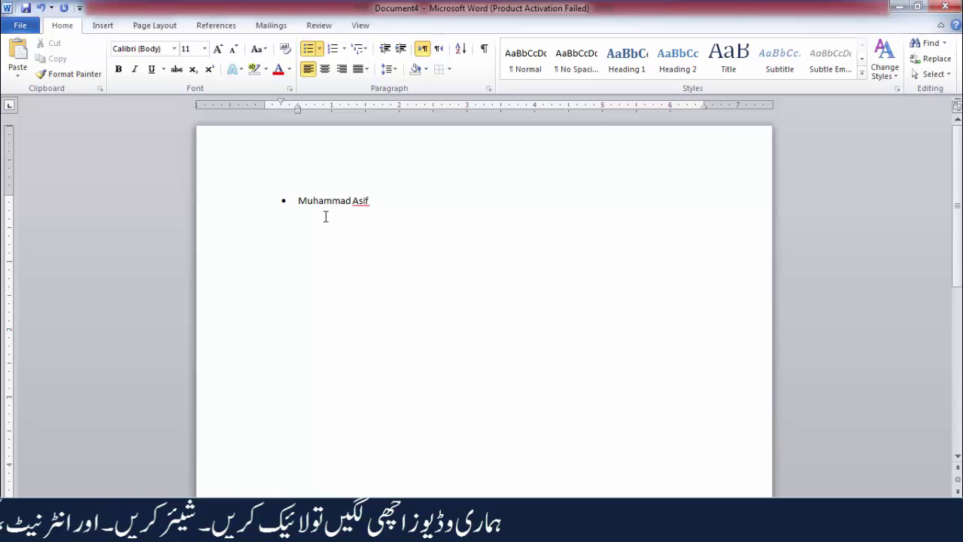
type(" Raza")
key("BackSpace")
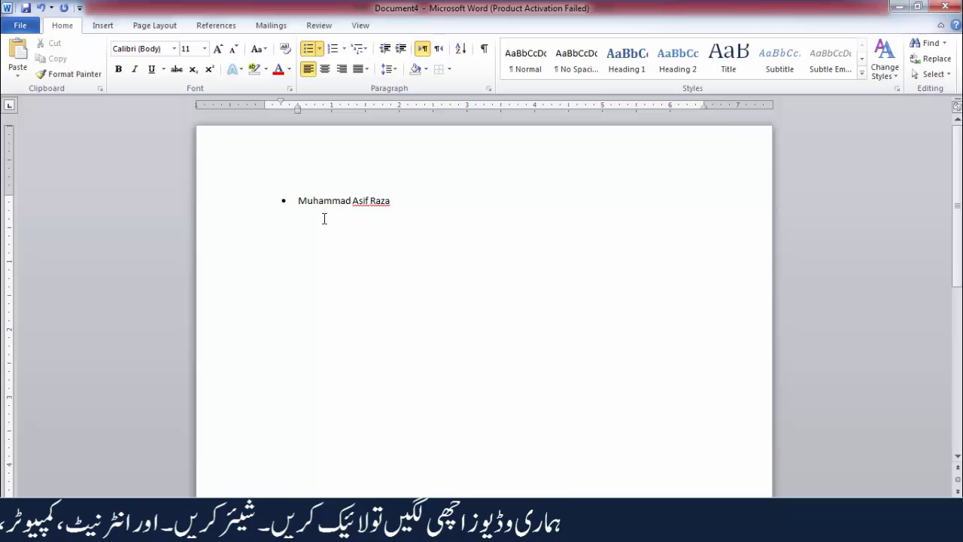
type(".")
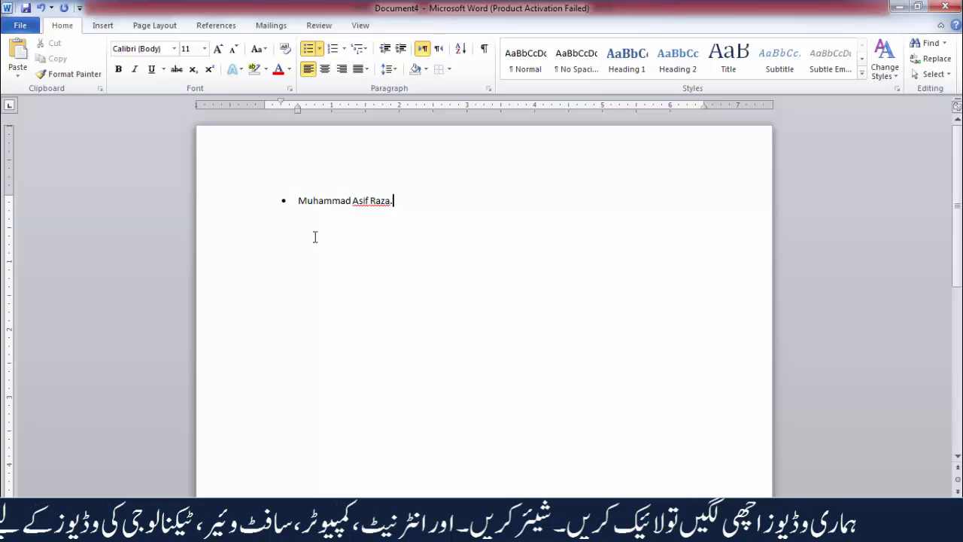
key("Return")
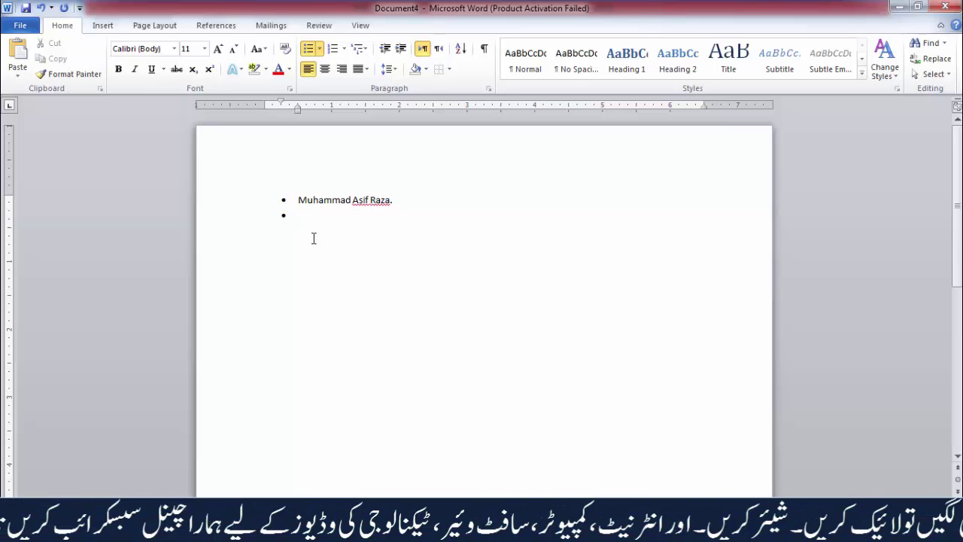
- Type the full name with a period on the second bullet and start a third bullet
type("Mu")
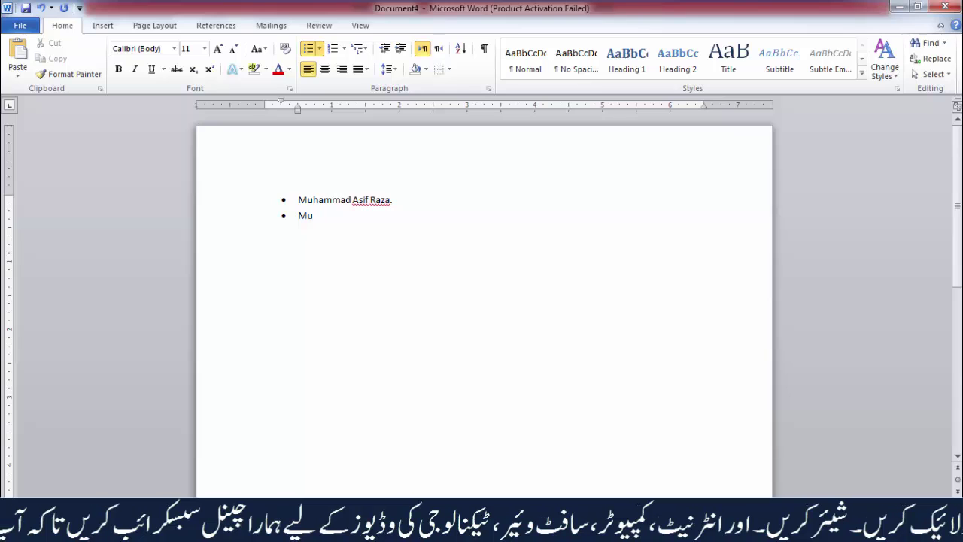
type("hammad asi")
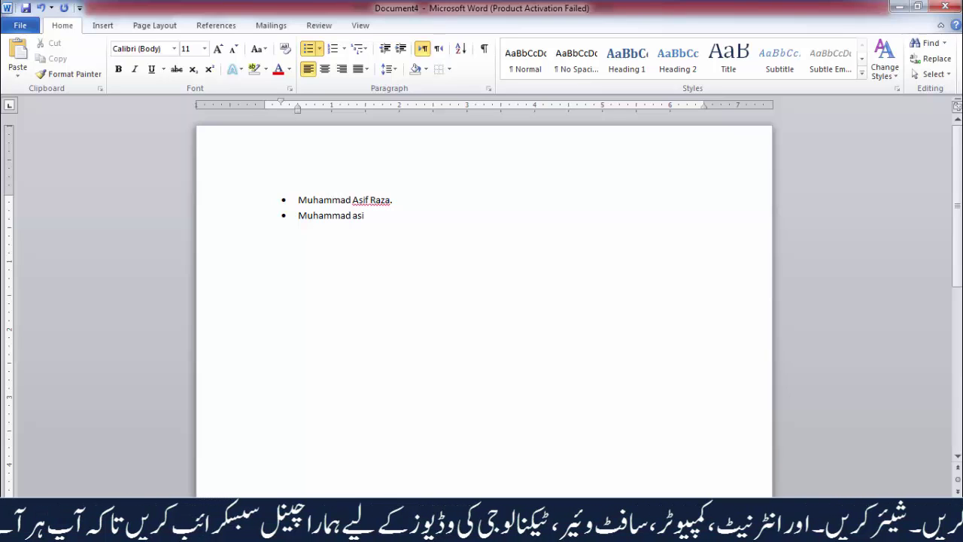
key("BackSpace")
key("BackSpace")
type("As")
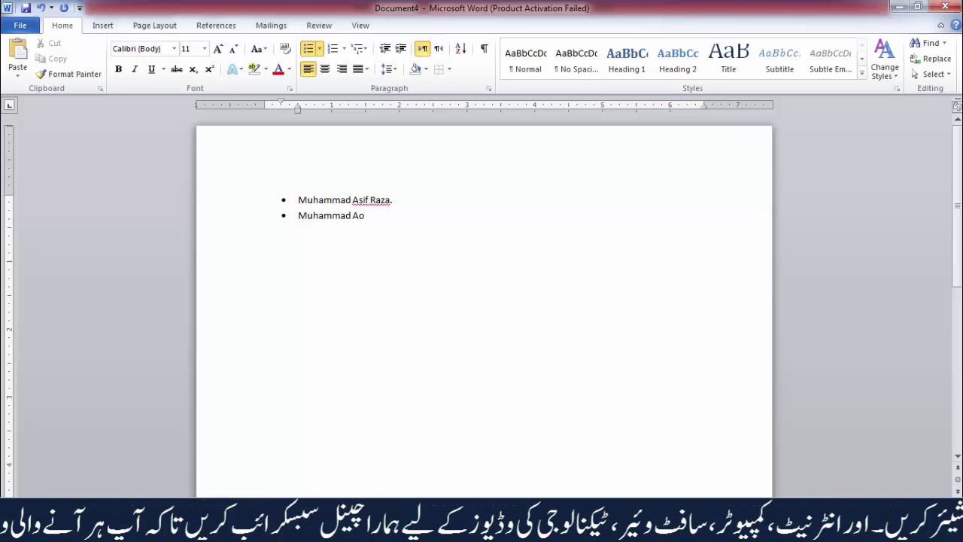
type("i")
key("BackSpace")
key("BackSpace")
type("sf")
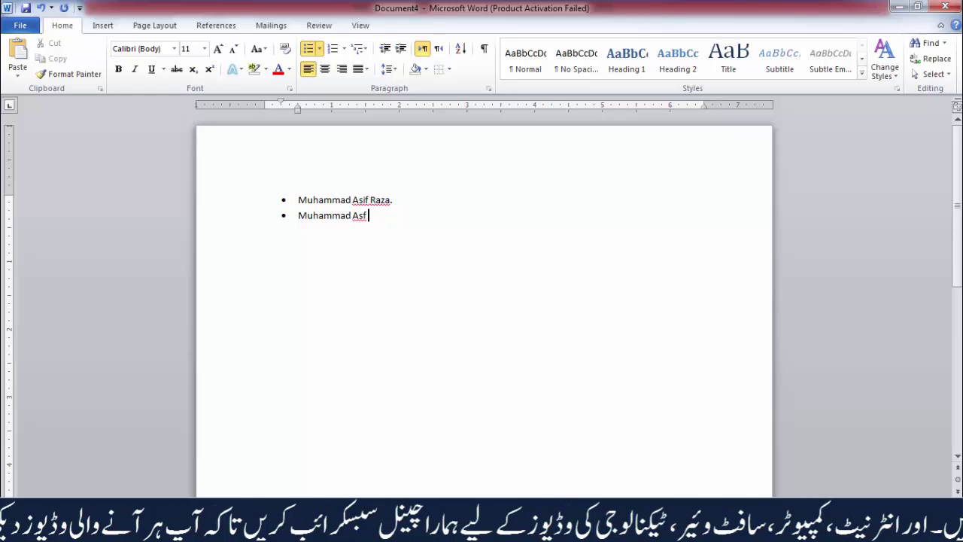
type("if")
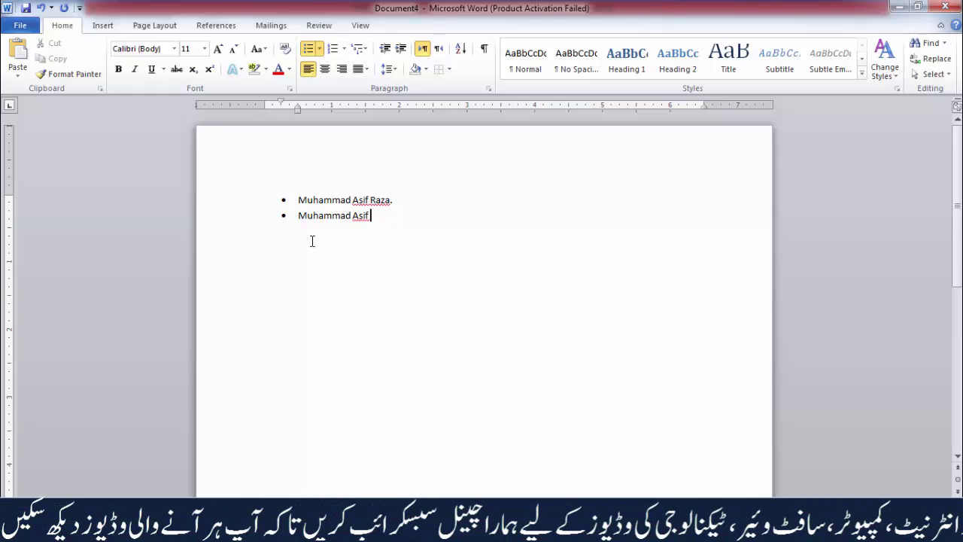
type(" Raza.")
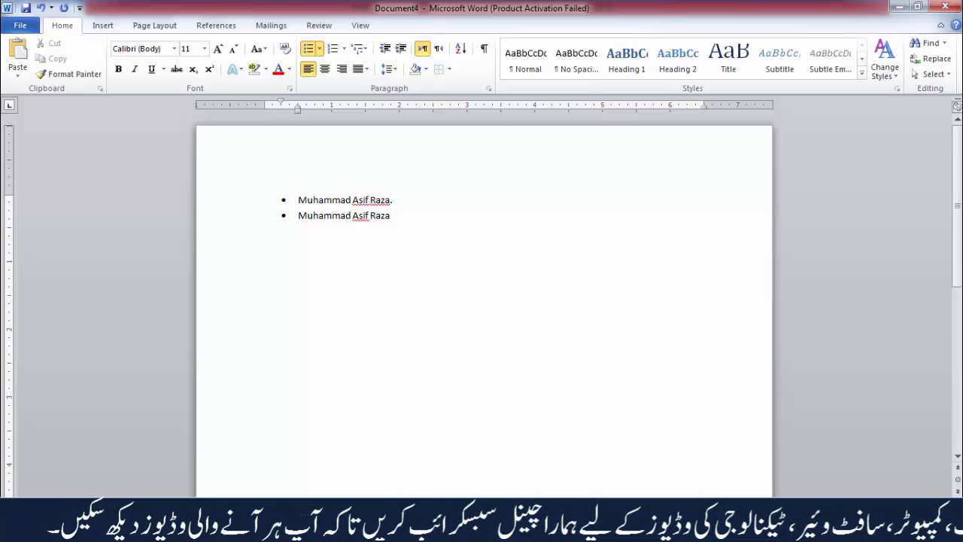
key("Return")
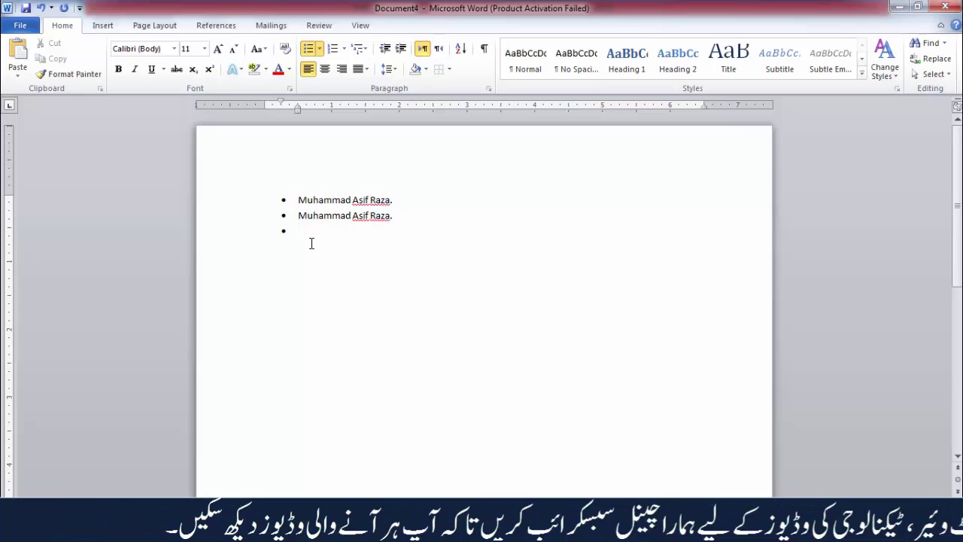
- Copy the second list item and paste it into the third bullet
double_click(325, 217)
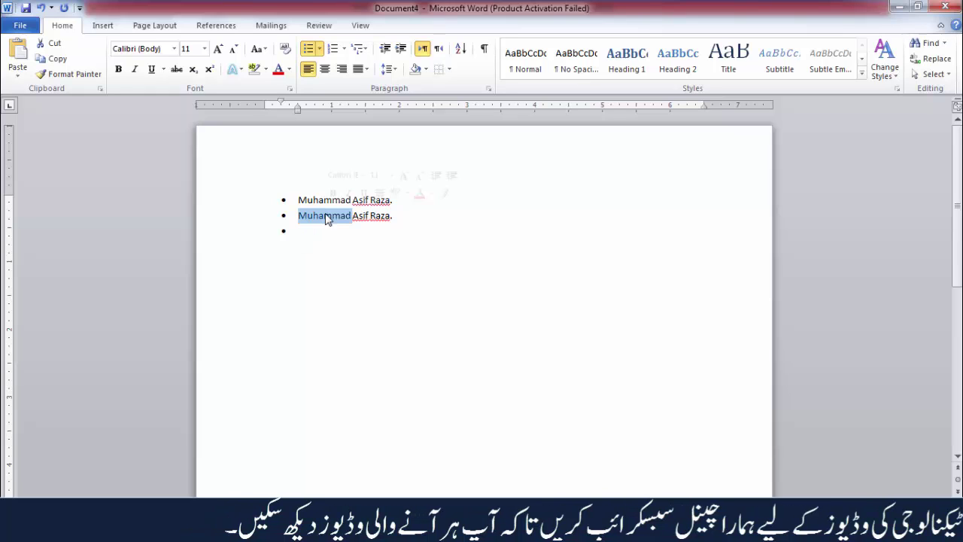
triple_click(327, 218)
right_click(327, 218)
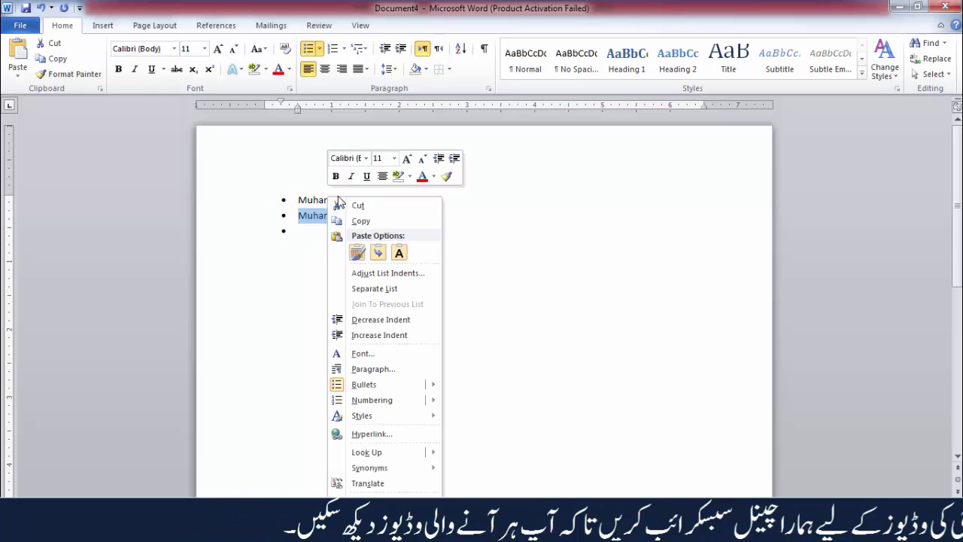
left_click(361, 222)
left_click(320, 243)
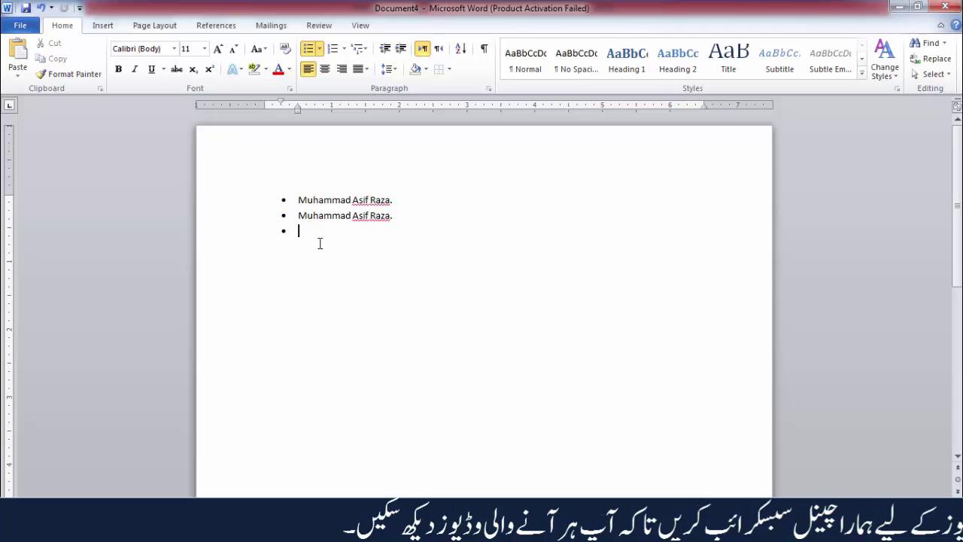
key("ctrl+v")
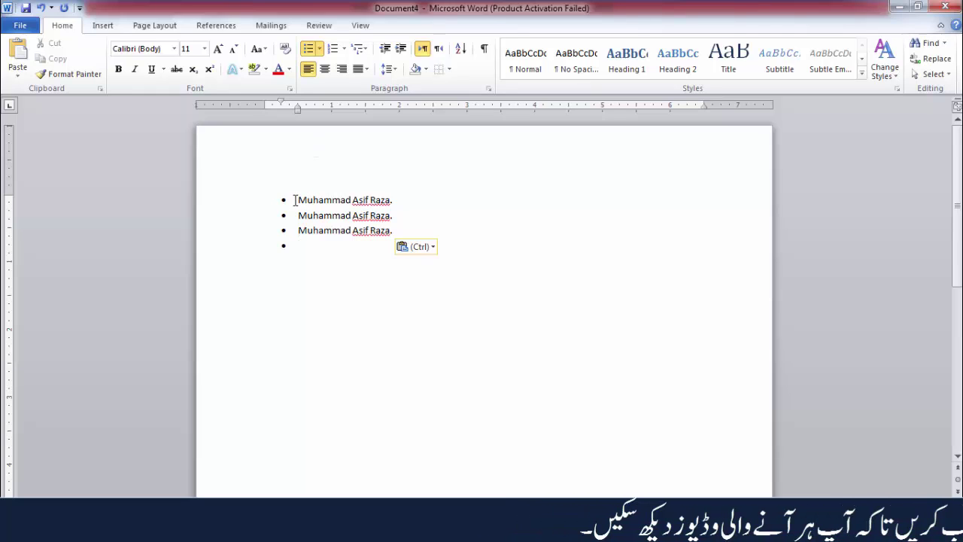
- Select all three name lines, swap the bullets for numbering 1–3, then delete them
left_click_drag(307, 198, 392, 200)
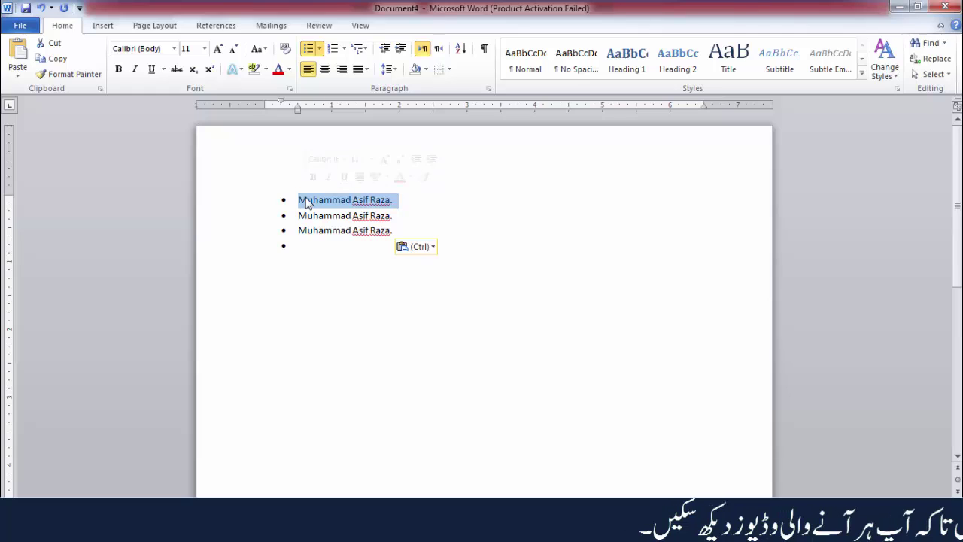
double_click(329, 230)
left_click(296, 215)
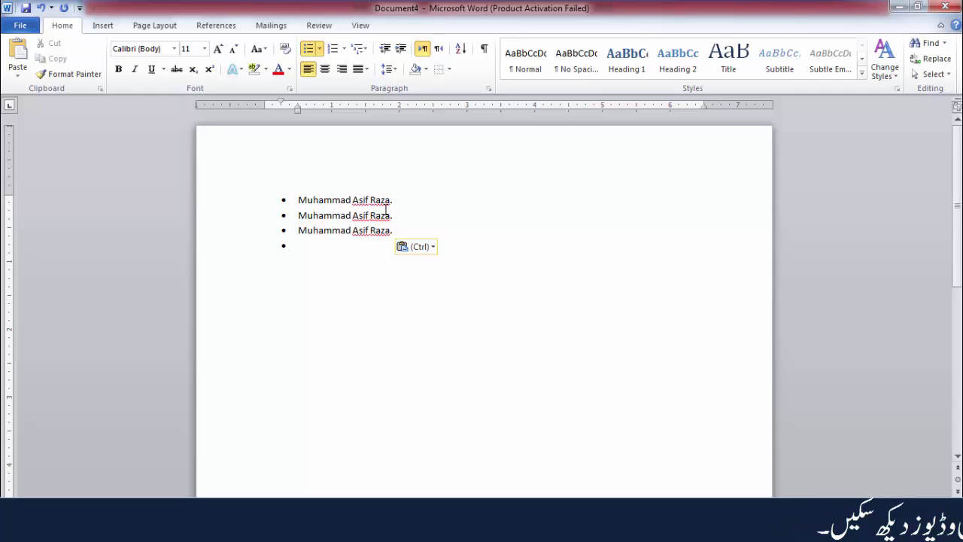
key("ctrl+a")
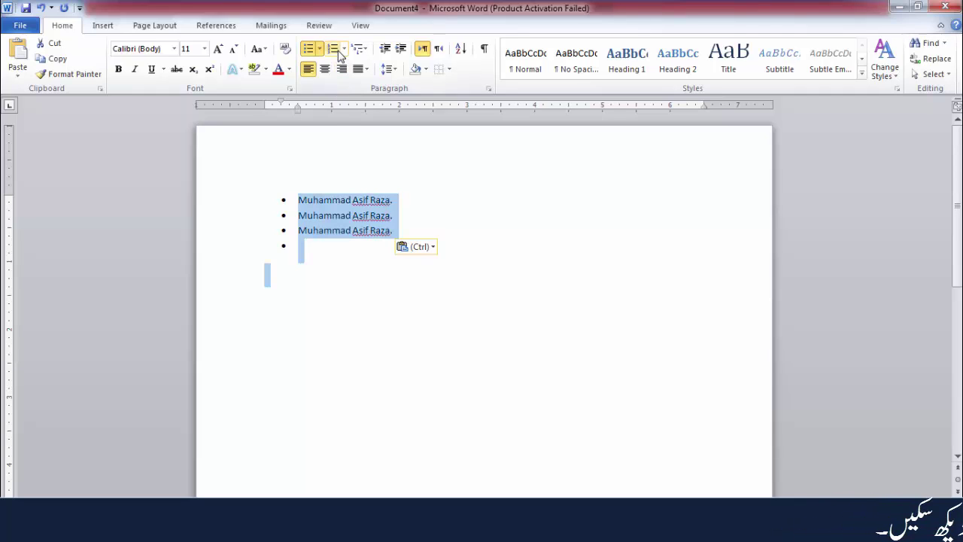
left_click(310, 49)
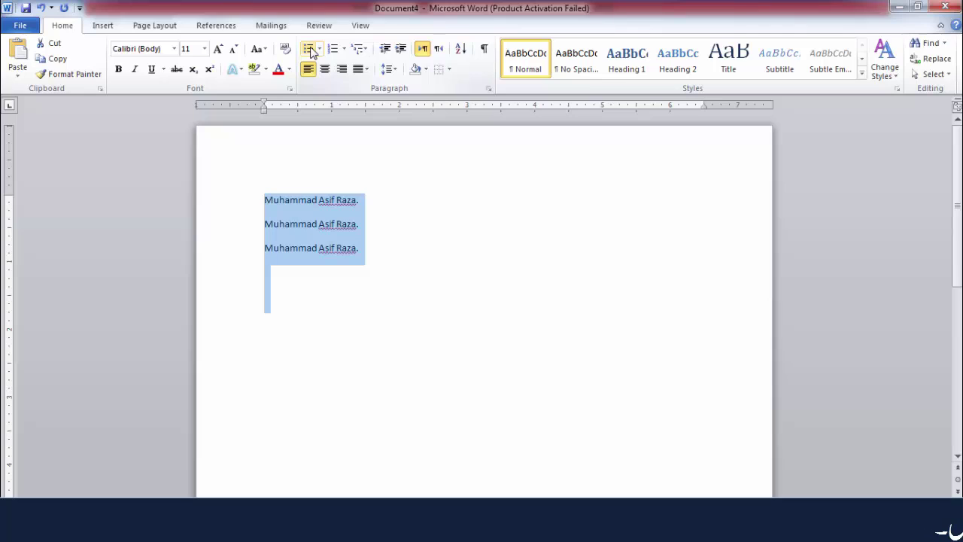
left_click(333, 50)
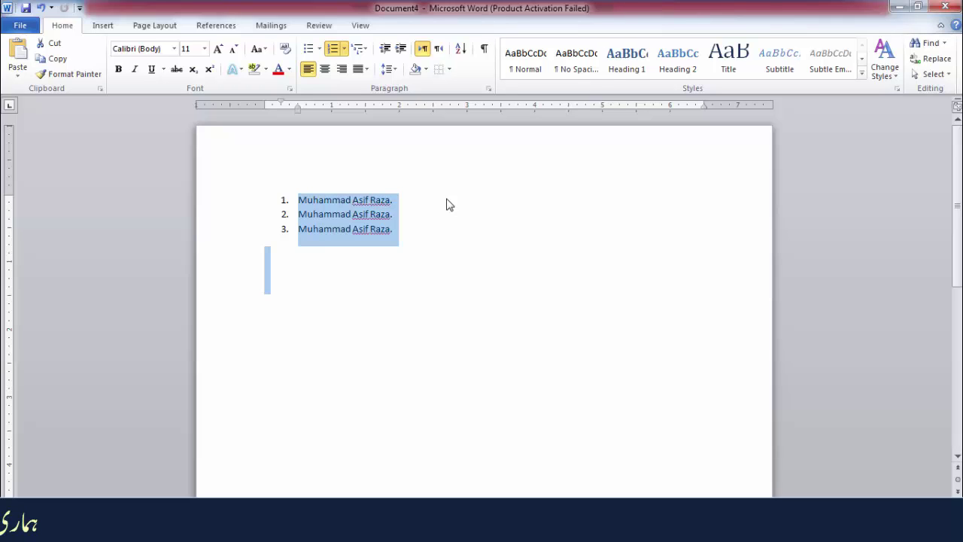
key("Delete")
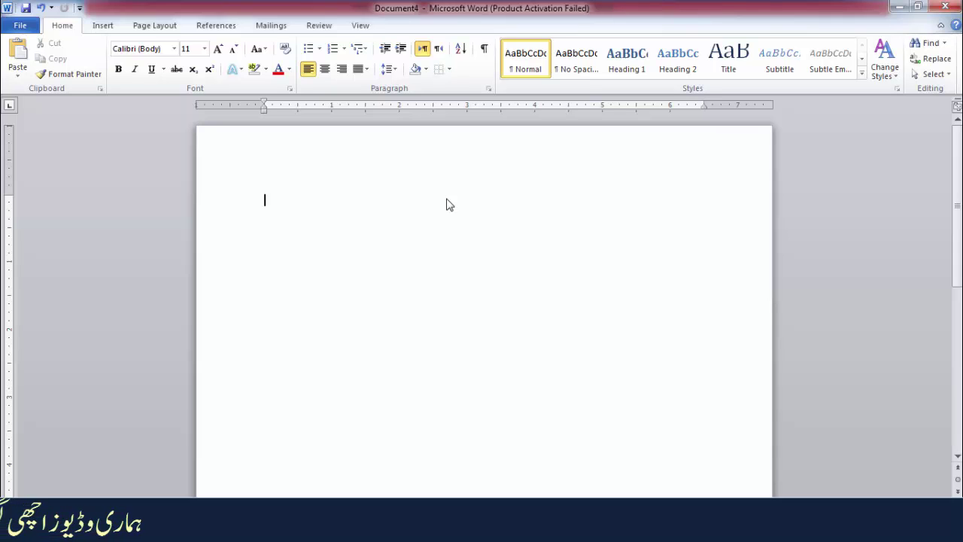
- Create a numbered list of Gfgfgsdgs, Gsgsgsg and Sgsdgsg, leaving an empty fourth item
left_click(332, 48)
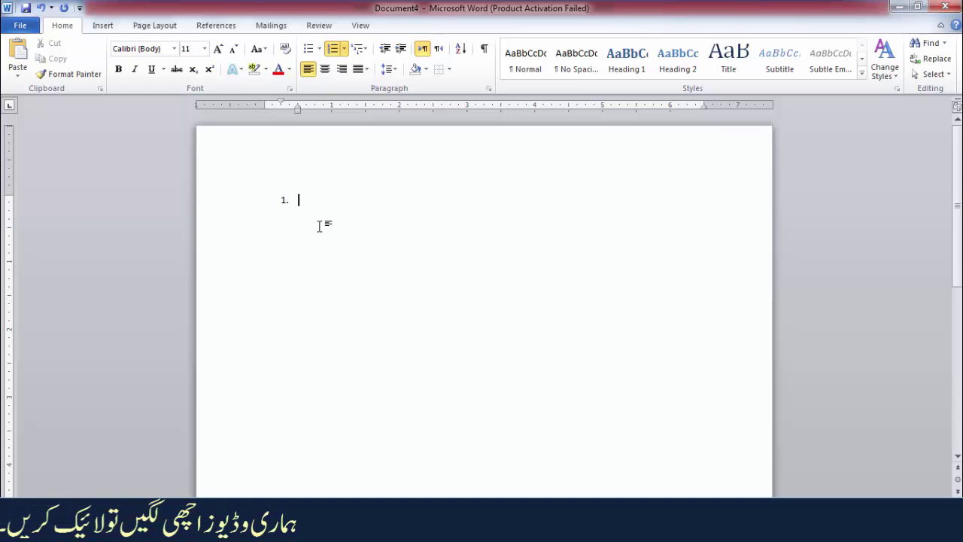
type("gfgfgsdgs")
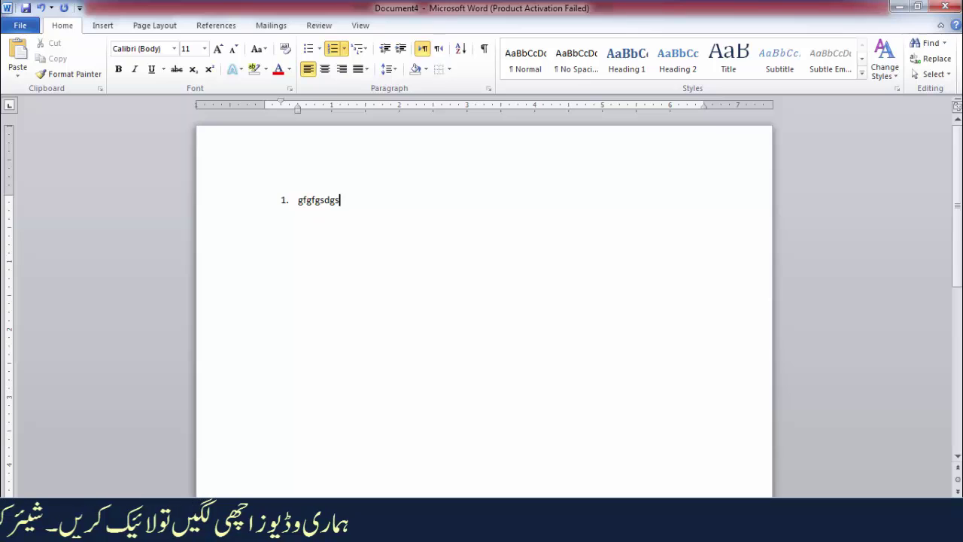
key("Return")
type("gsgs")
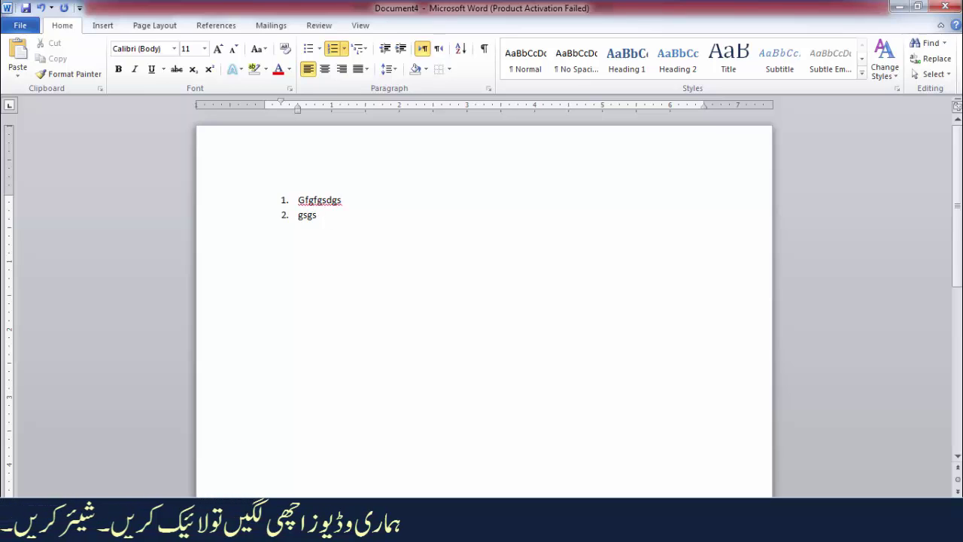
type("gsg")
key("Return")
type("sg")
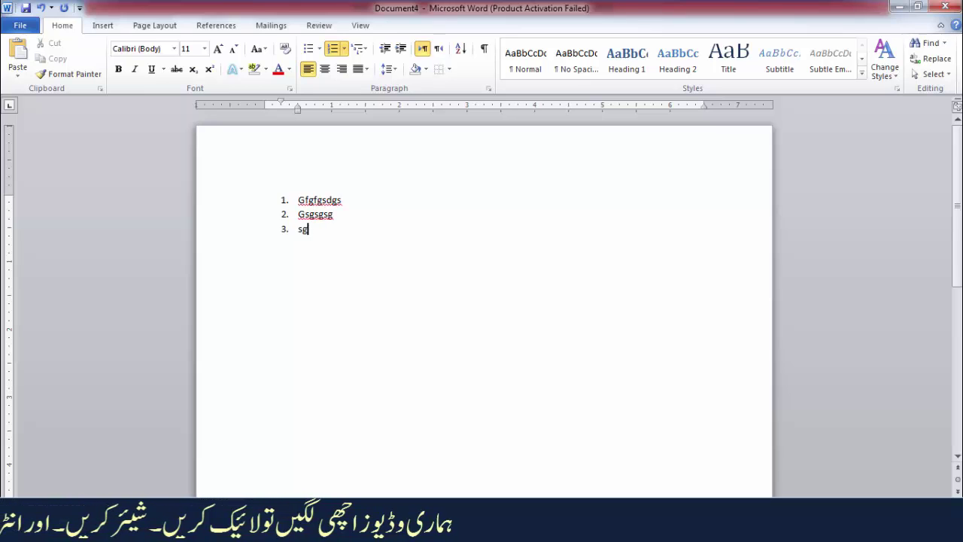
type("sdgsg")
key("Return")
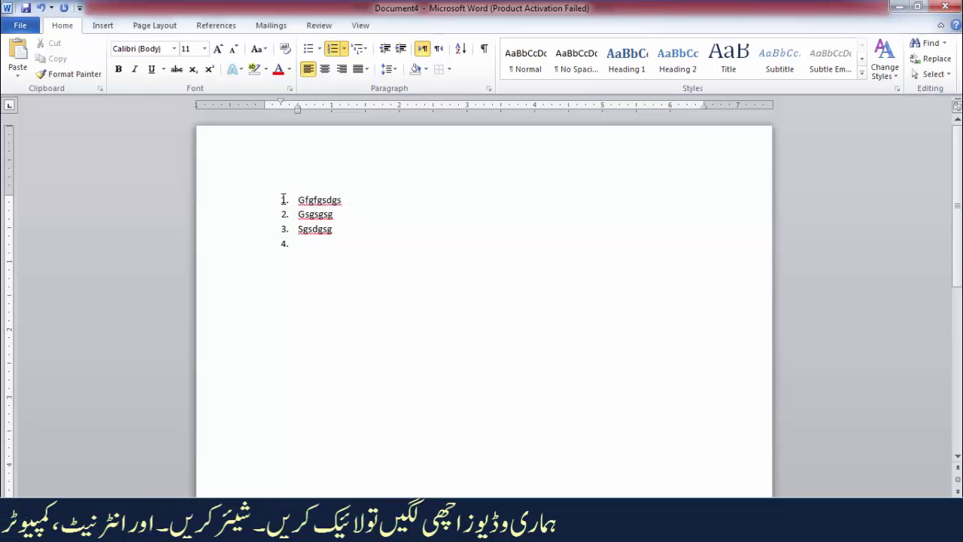
left_click(284, 199)
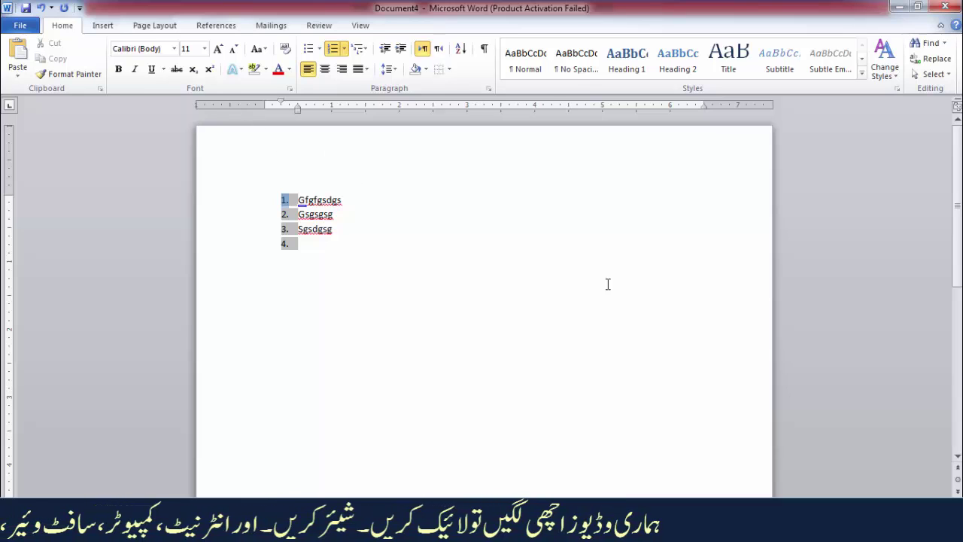
- Make the list numbers 16 pt Times New Roman with an orange text effect
left_click(220, 55)
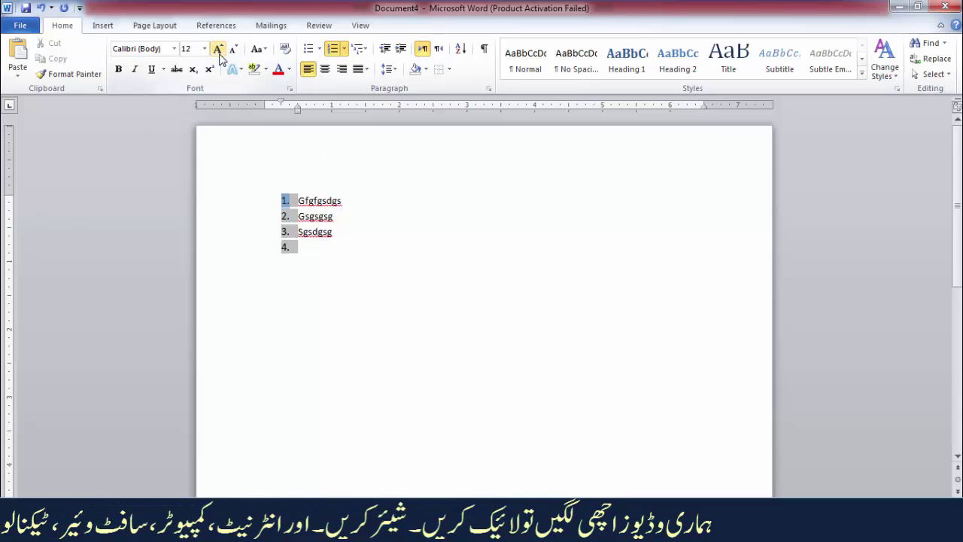
left_click(220, 55)
left_click(220, 56)
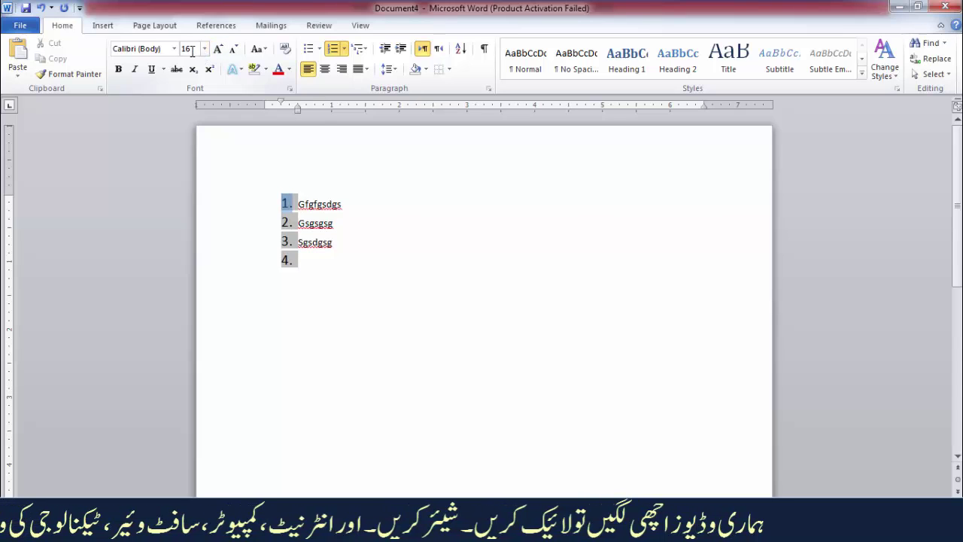
left_click(174, 49)
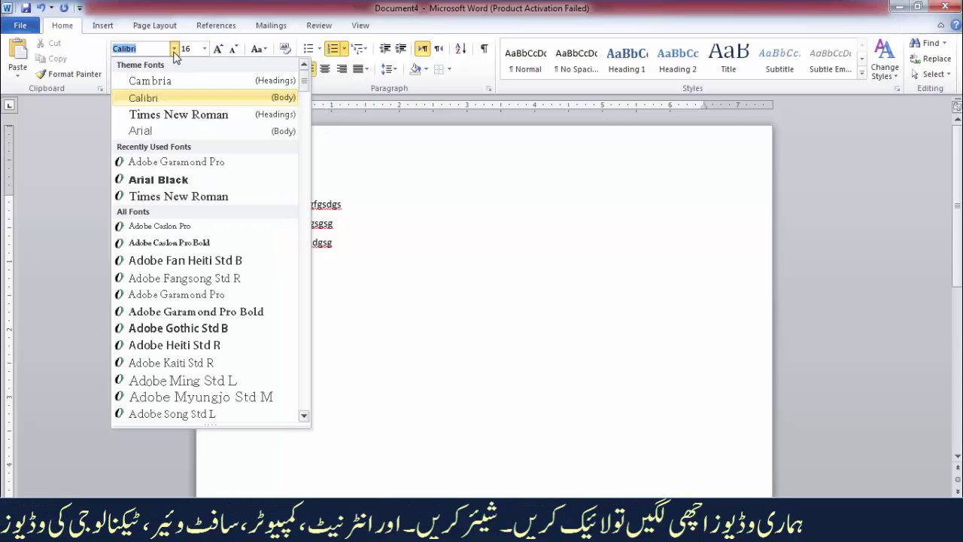
left_click(188, 115)
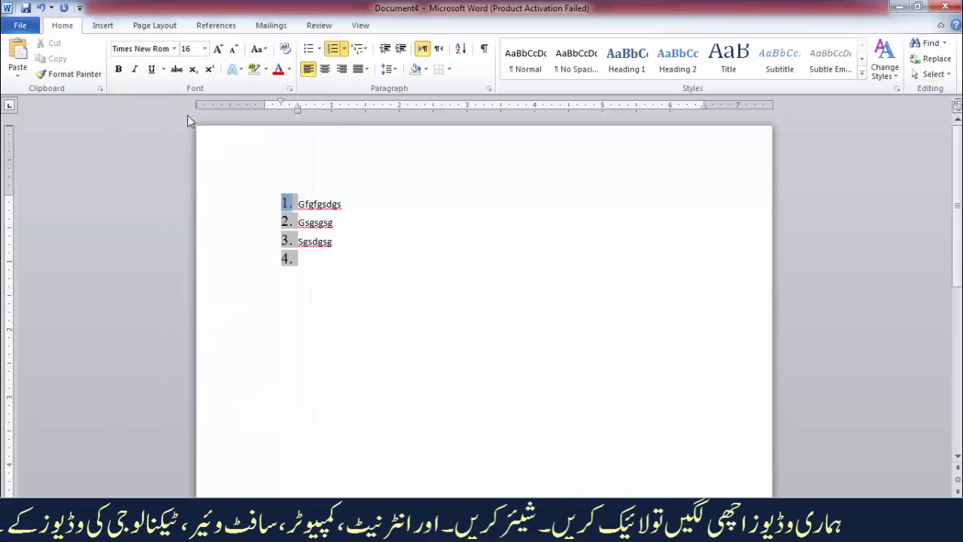
left_click(234, 69)
left_click(294, 138)
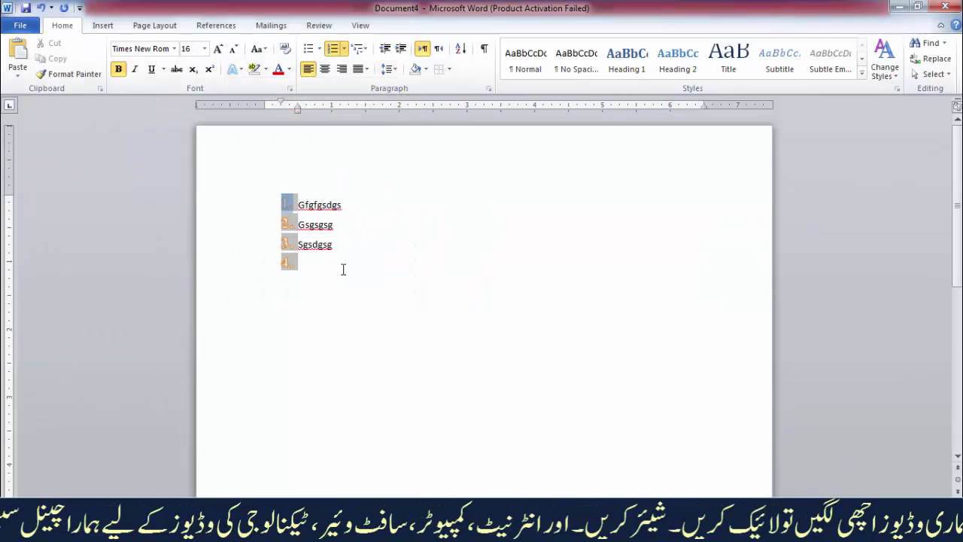
left_click(379, 252)
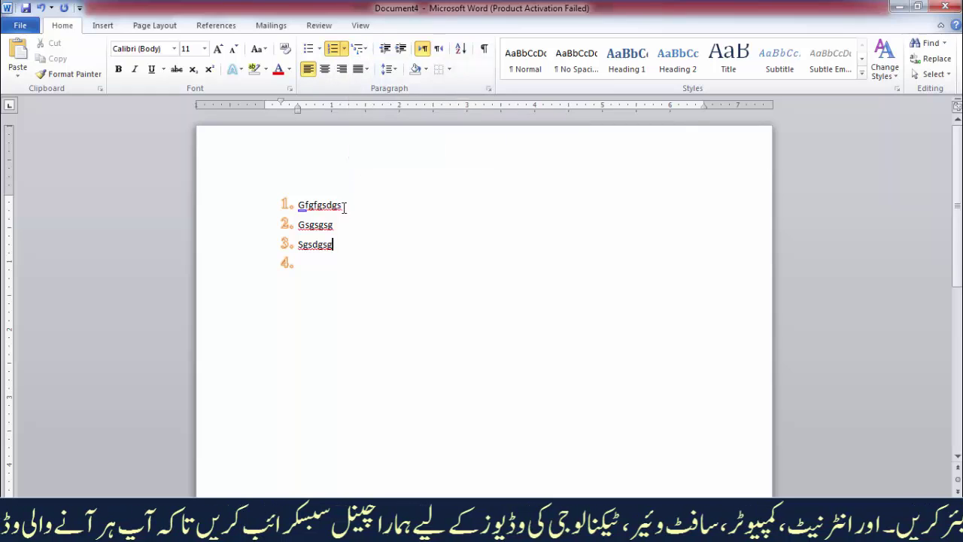
- Select all the items, remove their numbering, and apply a numbered multilevel list
left_click(292, 202)
left_click(344, 202)
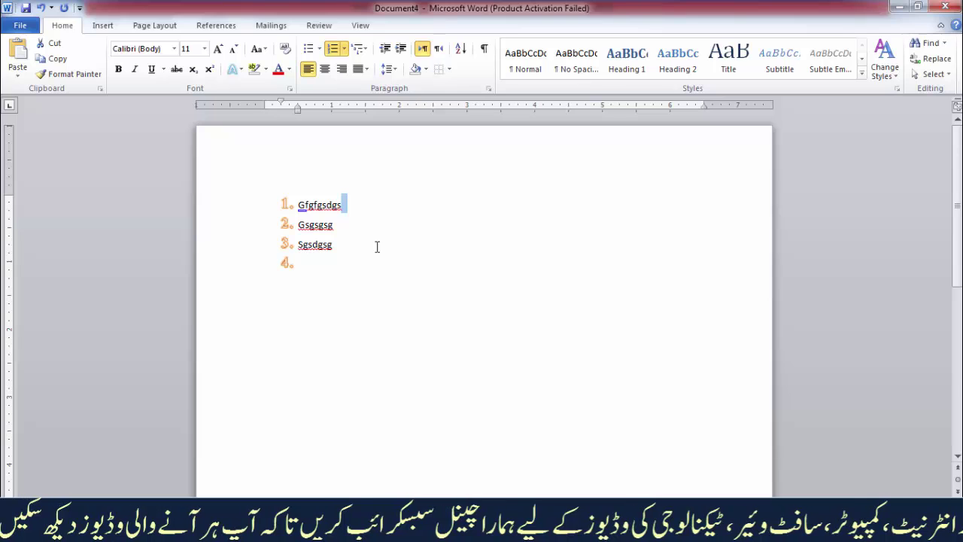
key("ctrl+a")
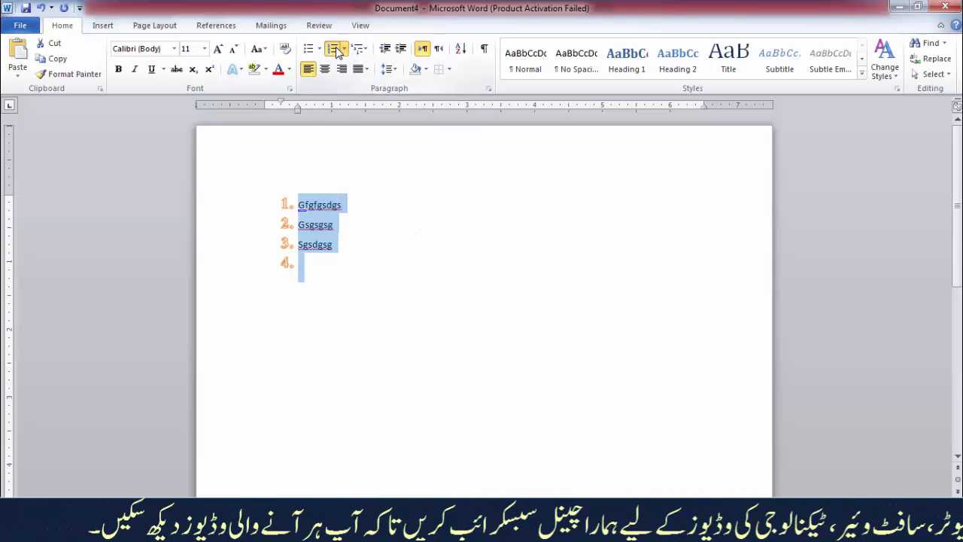
left_click(334, 50)
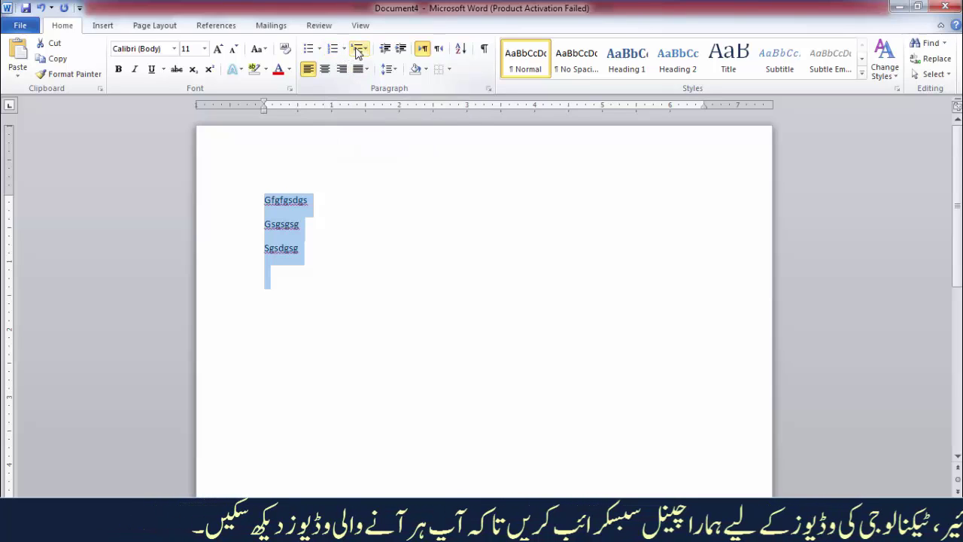
left_click(359, 49)
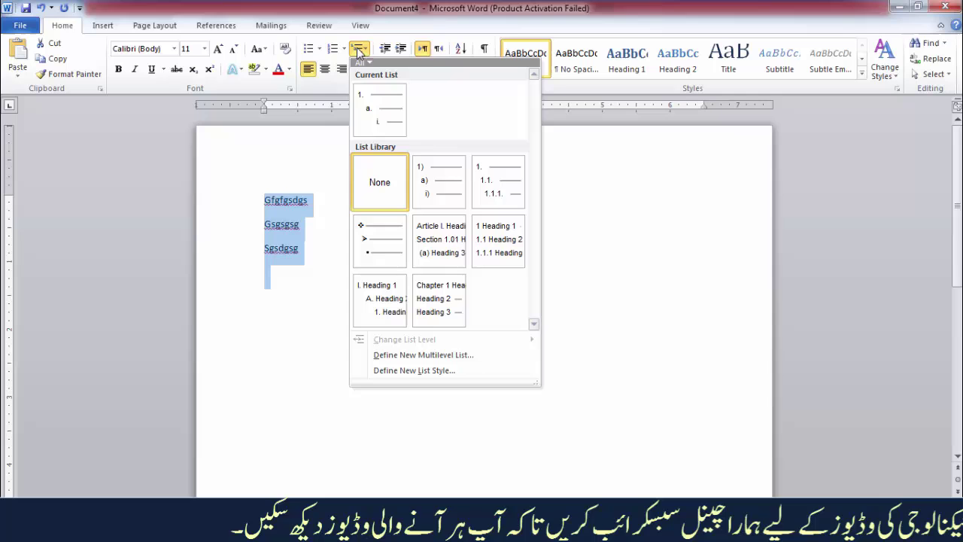
left_click(369, 104)
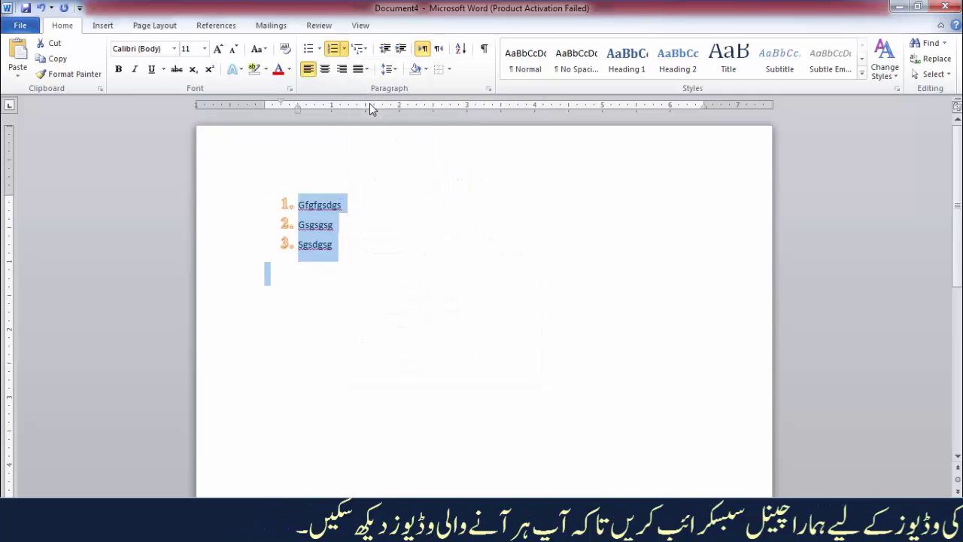
- Switch the items to the diamond-bullet multilevel list style
left_click(359, 49)
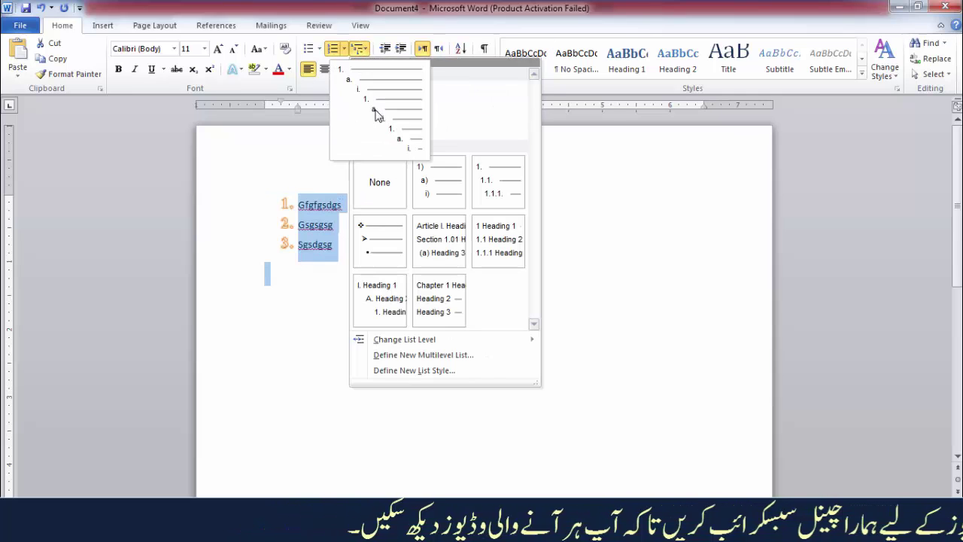
left_click(377, 113)
left_click(361, 50)
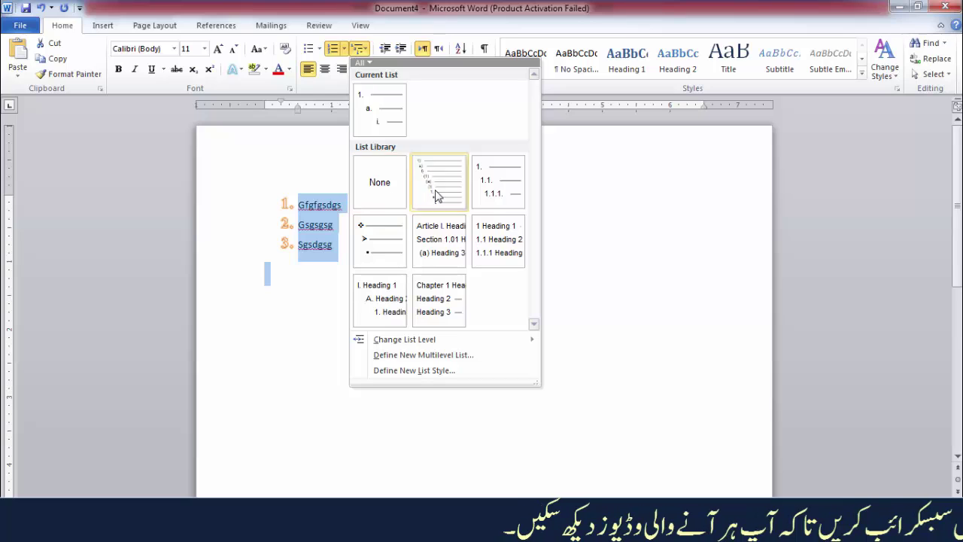
mouse_move(493, 194)
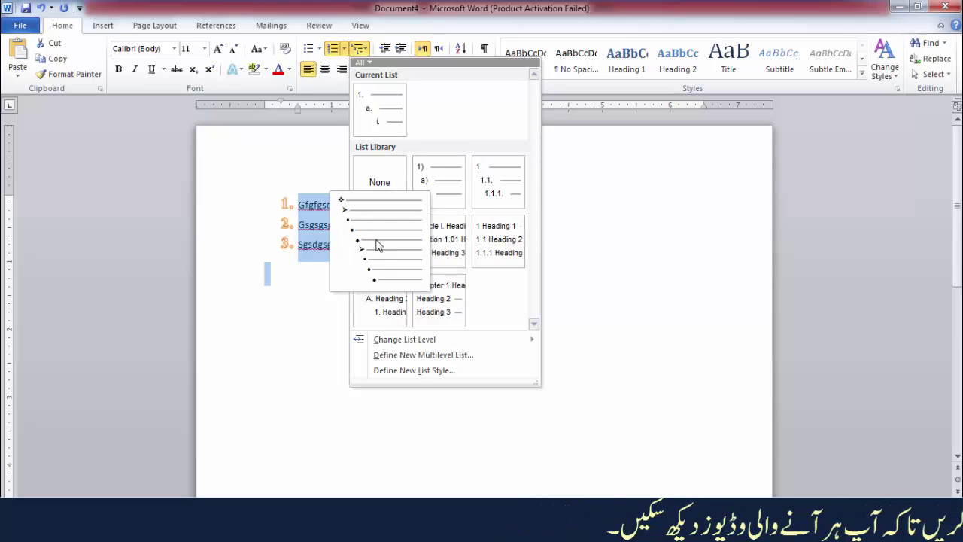
left_click(378, 245)
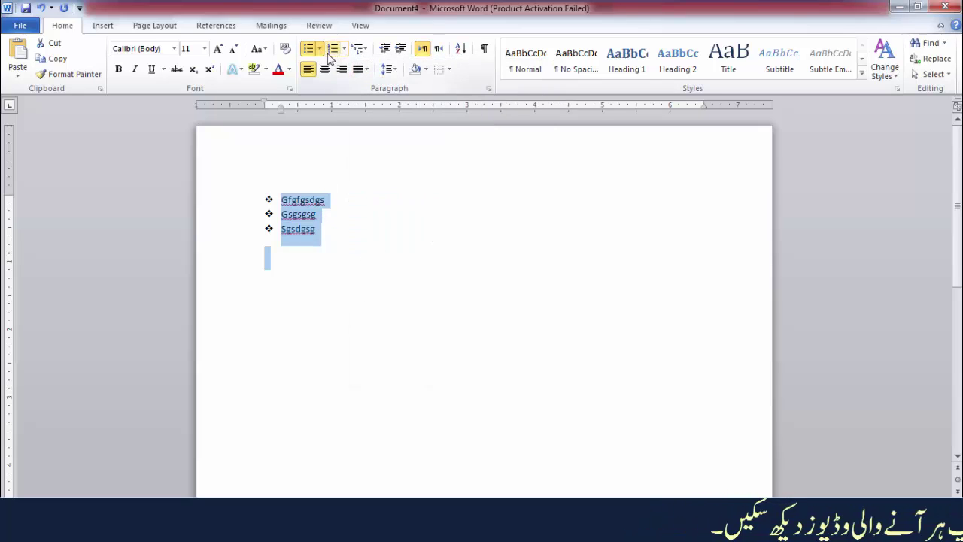
left_click(359, 49)
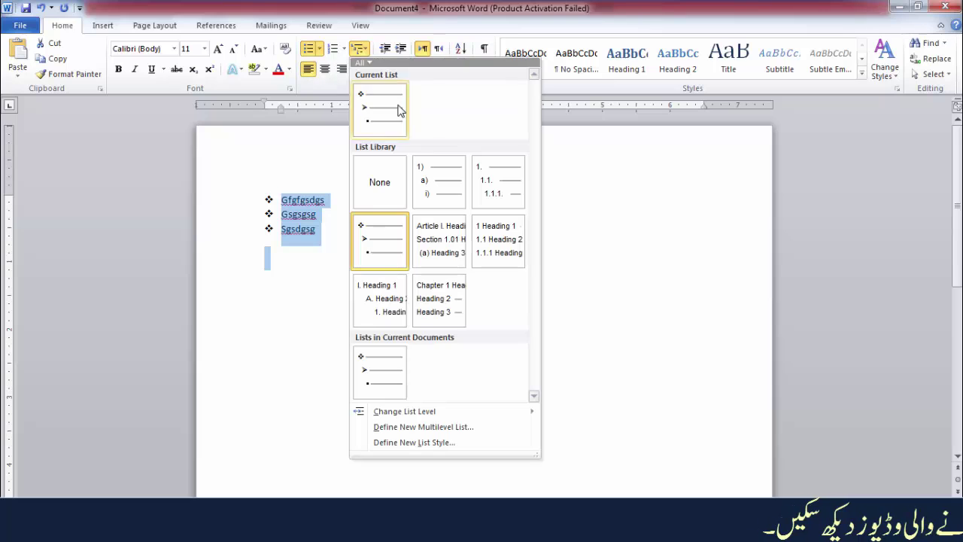
mouse_move(391, 300)
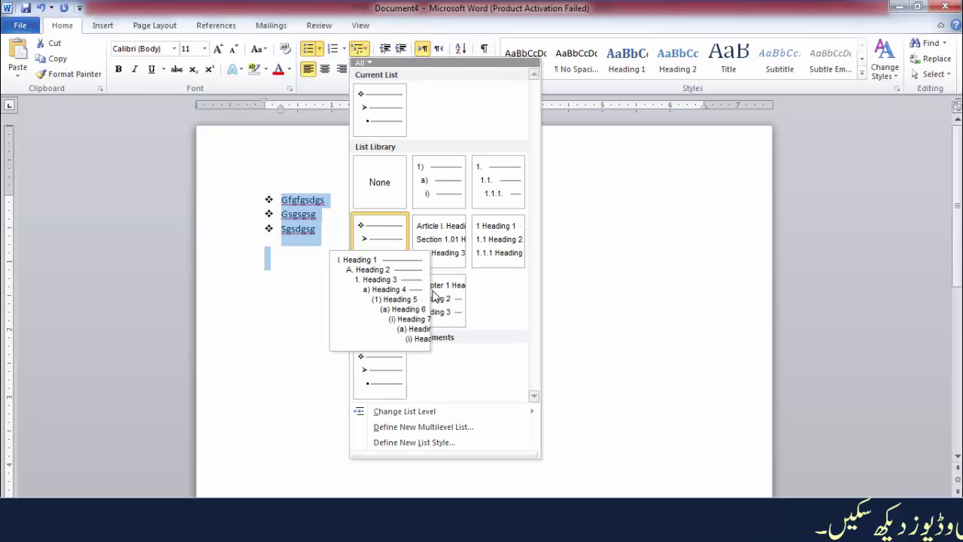
mouse_move(465, 247)
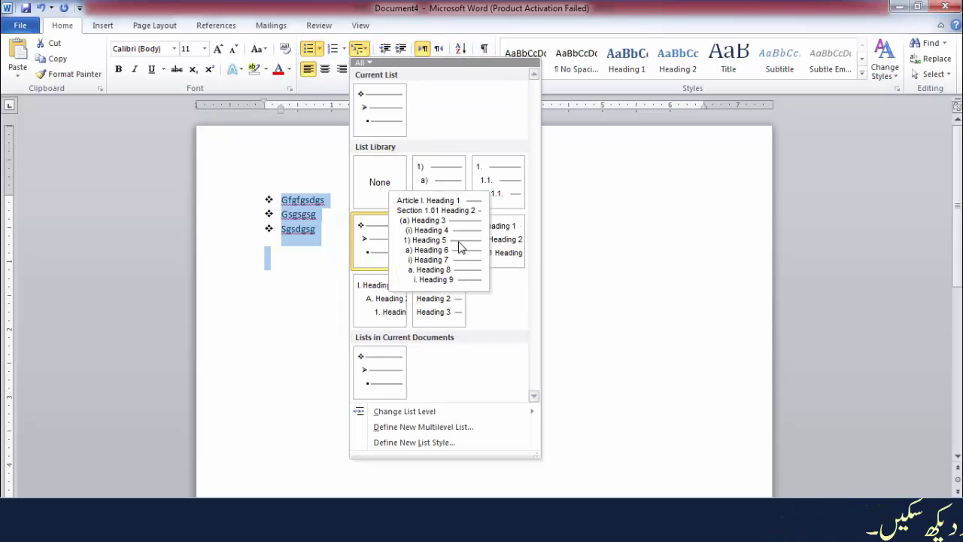
mouse_move(500, 242)
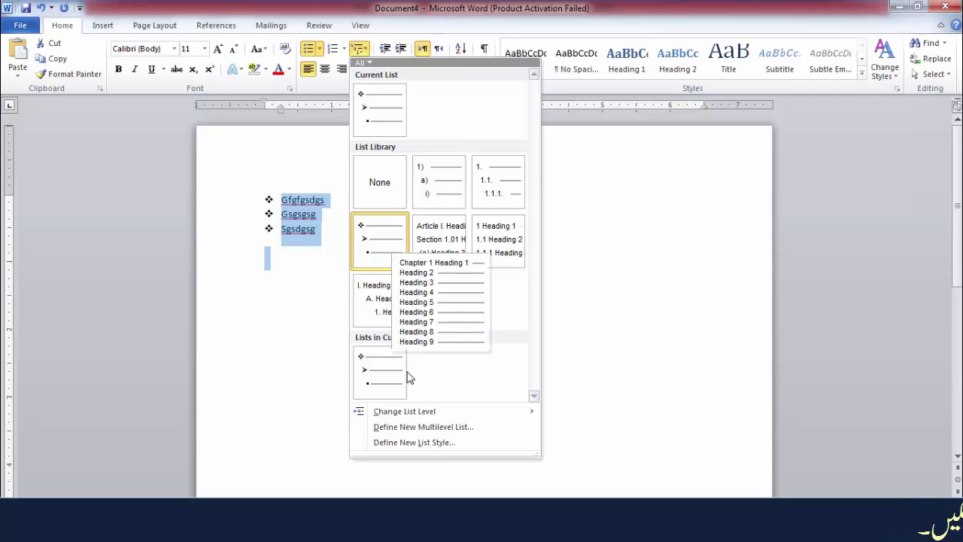
mouse_move(393, 413)
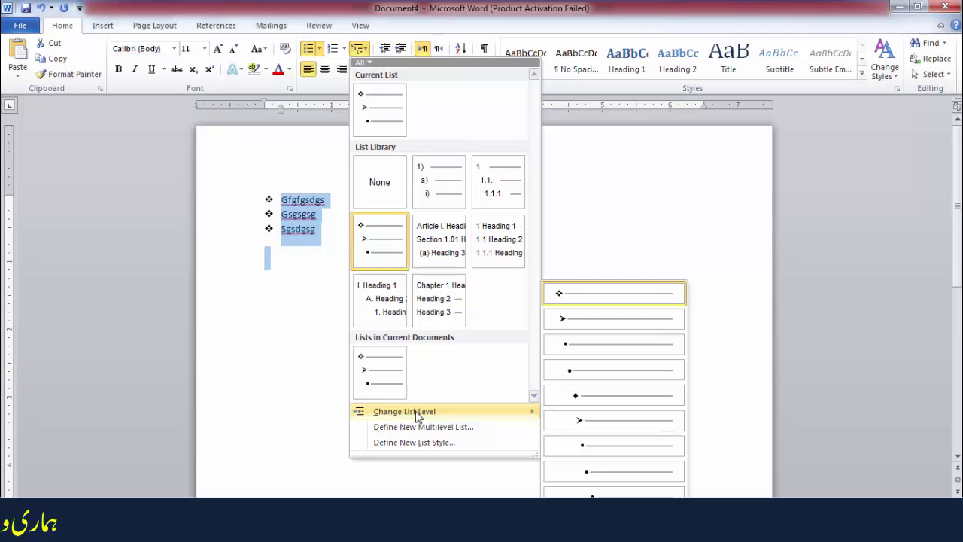
- Define a new list style, Style1, keeping the Wingdings bullet number style, and confirm it
left_click(440, 444)
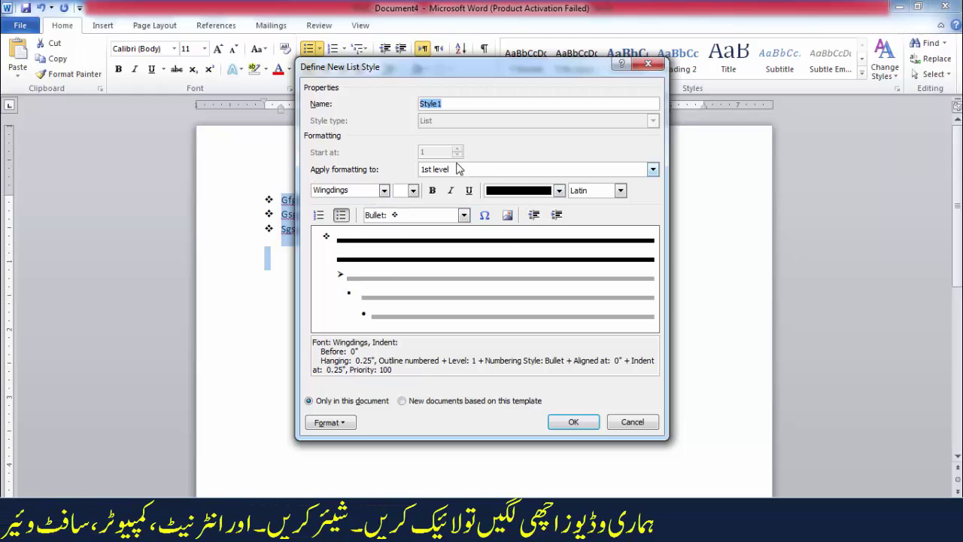
left_click(414, 217)
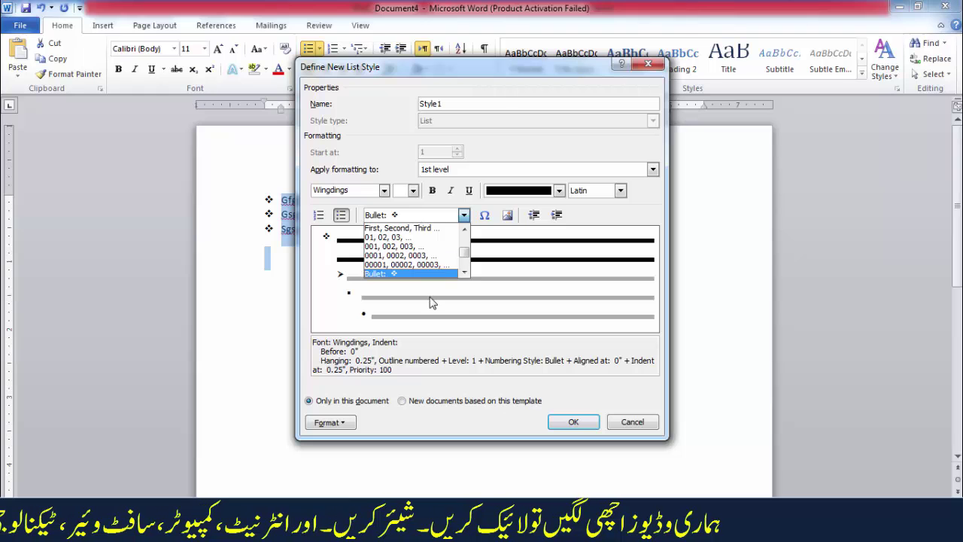
left_click(417, 273)
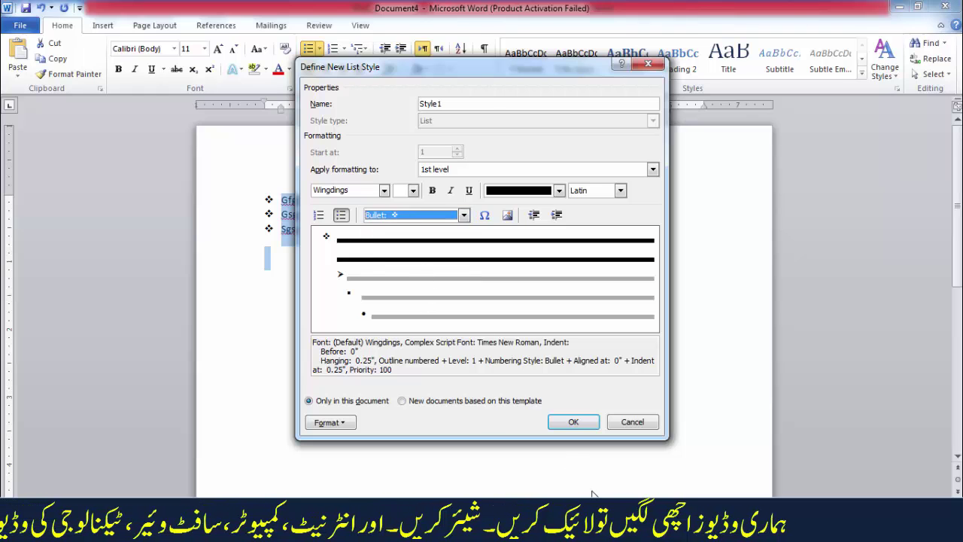
left_click(575, 423)
left_click(351, 261)
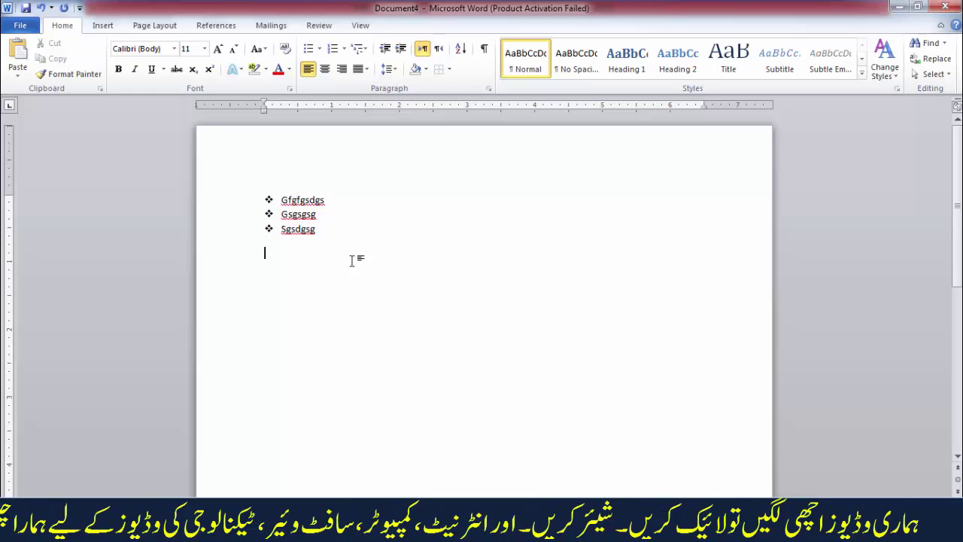
- Remove the bullets from the Gfgfgsdgs, Gsgsgsg and Sgsdgsg lines
left_click(324, 188)
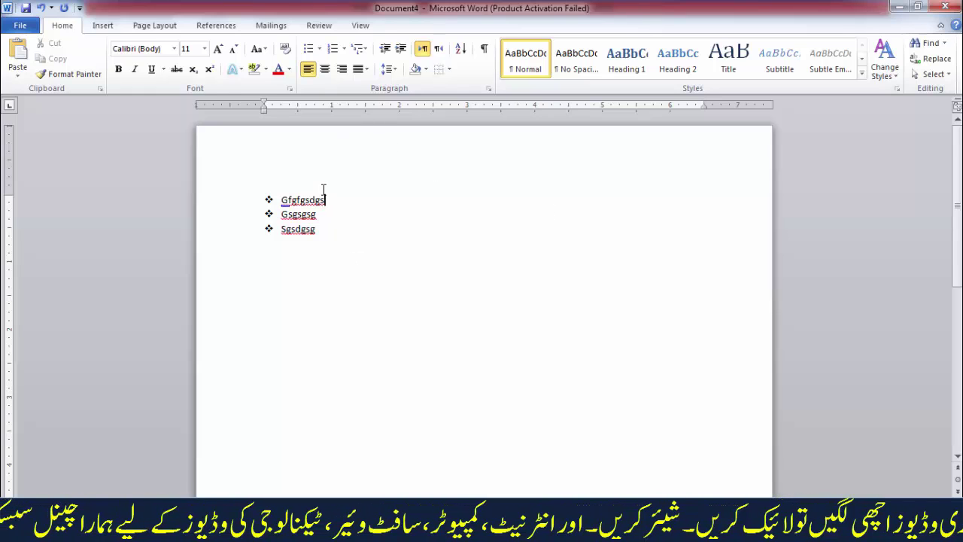
double_click(324, 189)
double_click(384, 241)
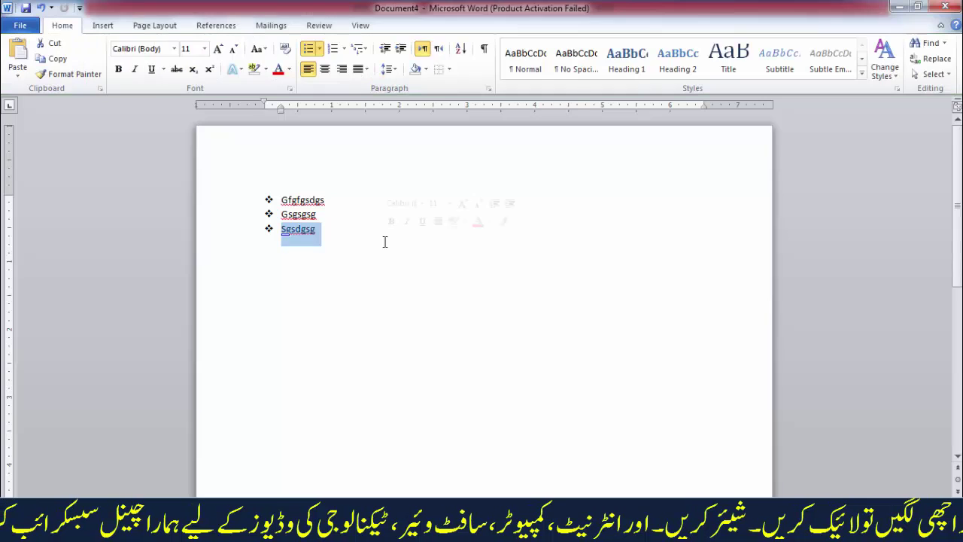
key("ctrl+a")
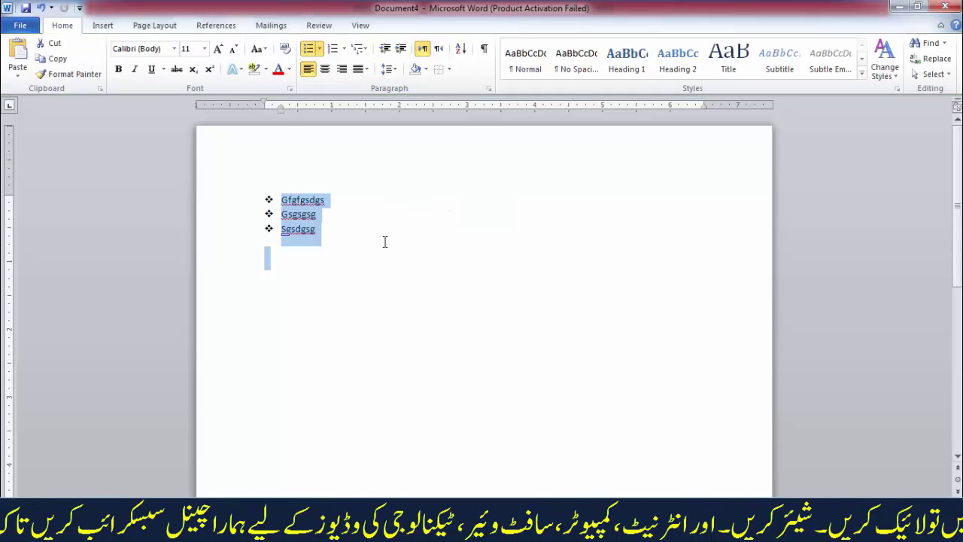
left_click(310, 48)
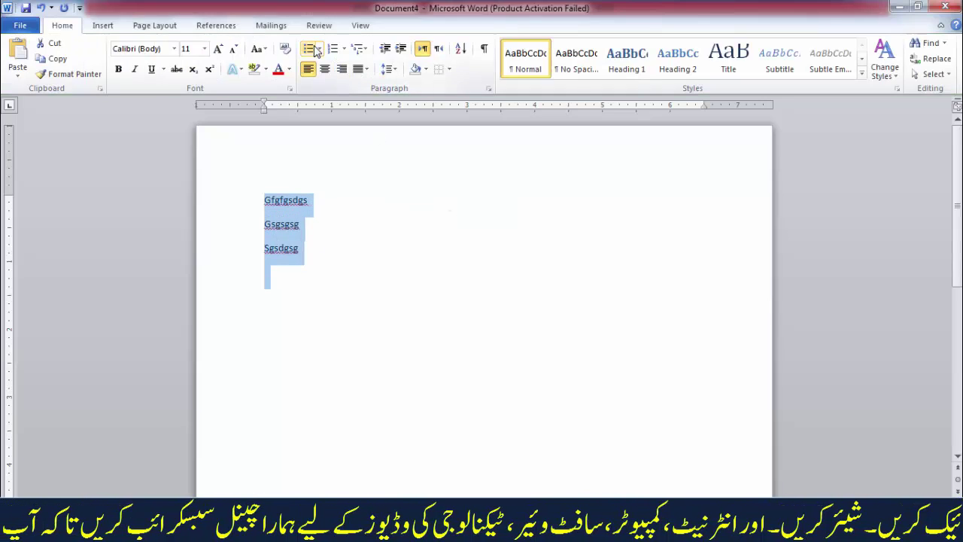
- Replace all the text by typing the person's full name
left_click(385, 225)
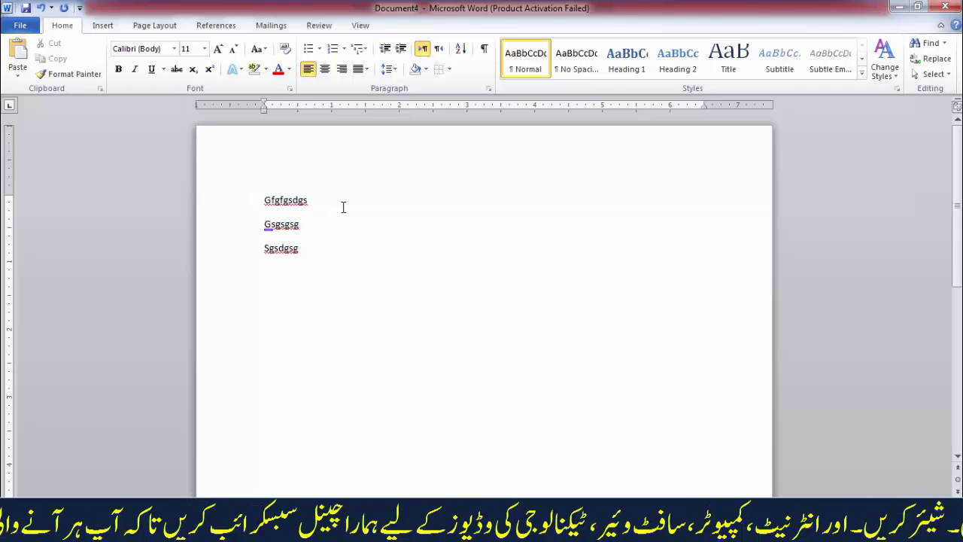
key("ctrl+a")
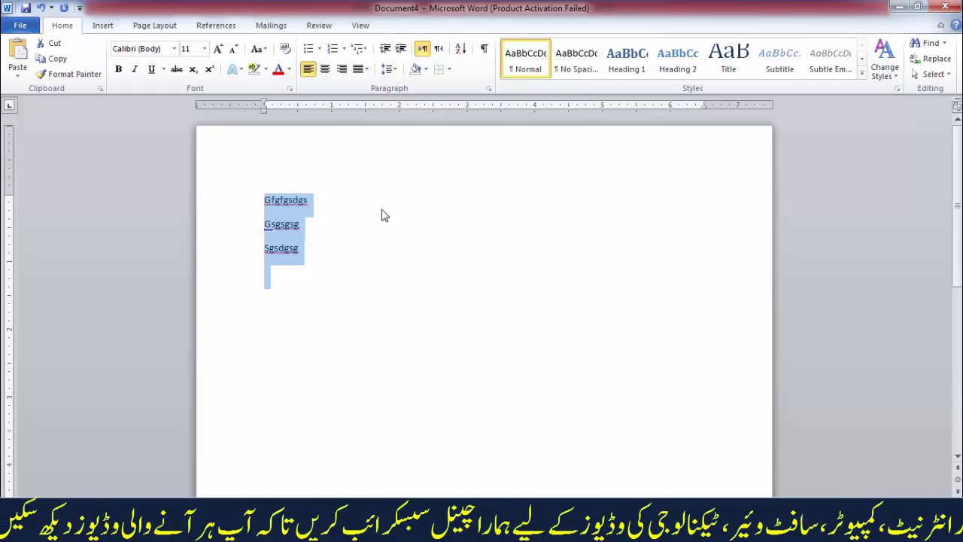
type("Mu")
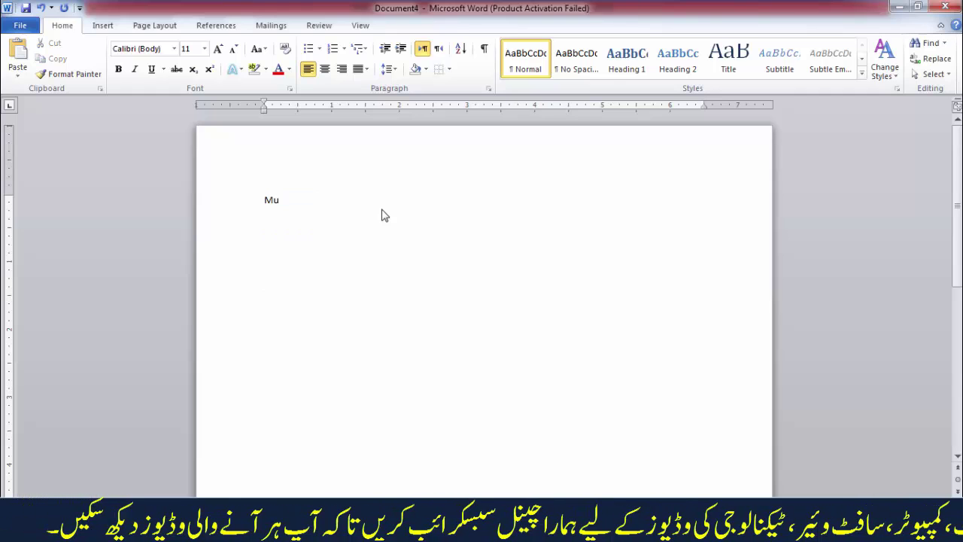
type("hammad Asif Raza.")
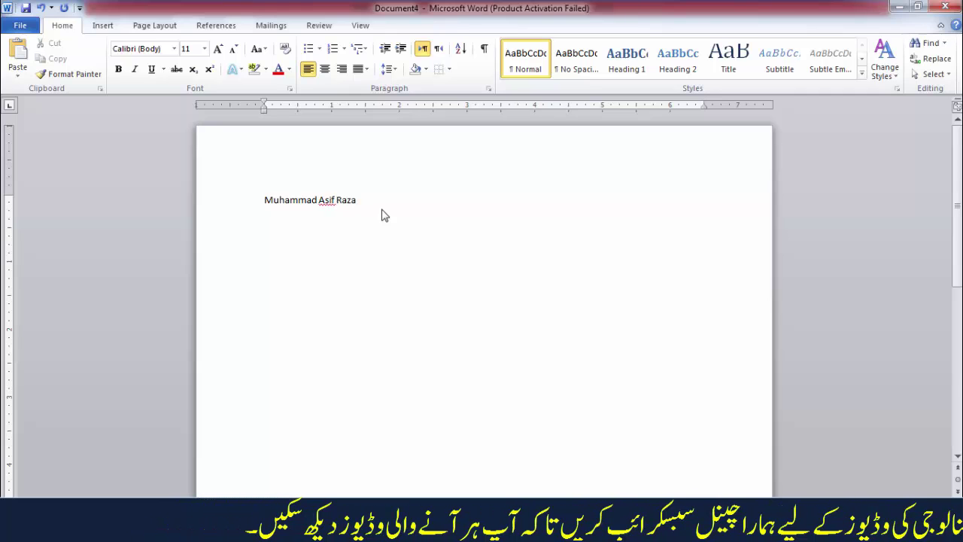
- Select the name line and grow its font from 11 pt to 36 pt
triple_click(333, 198)
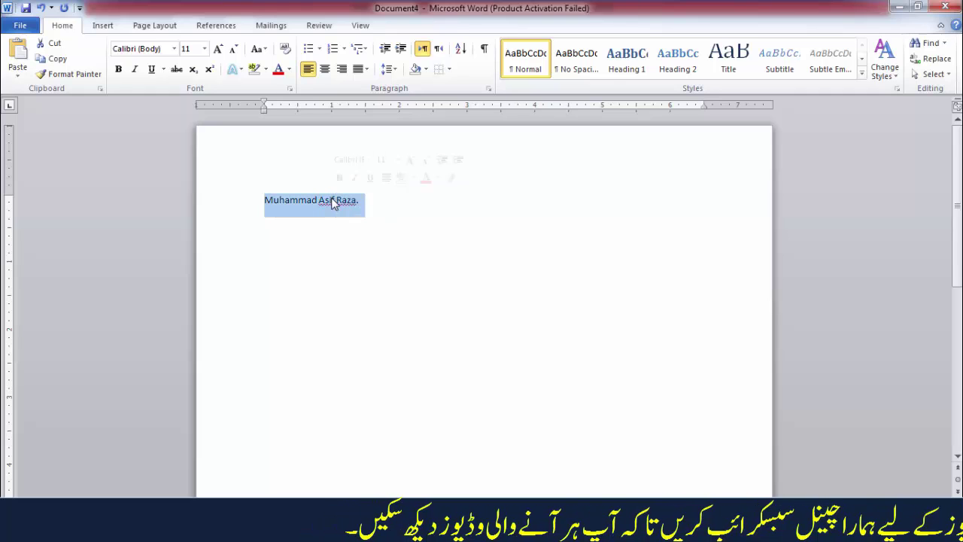
left_click(218, 50)
left_click(218, 50)
left_click(218, 50)
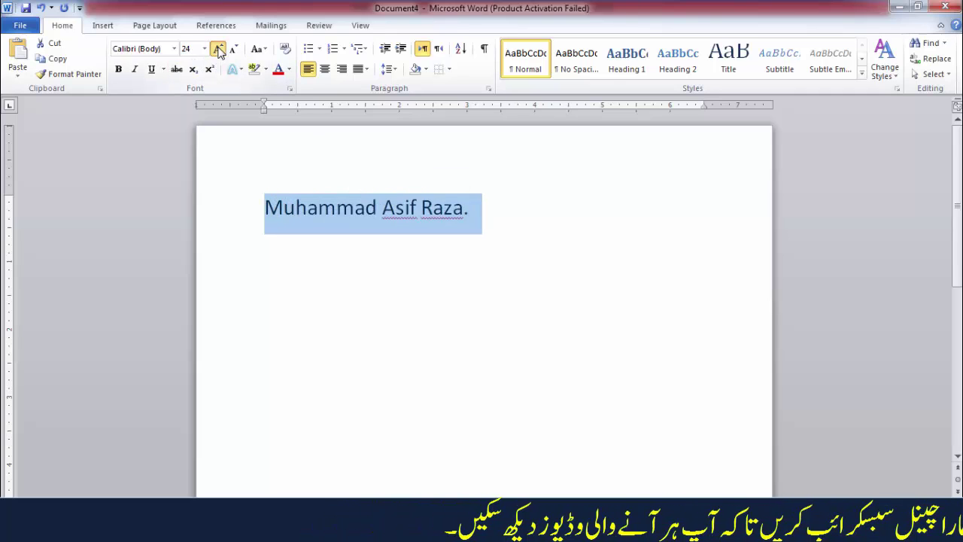
left_click(219, 50)
left_click(218, 50)
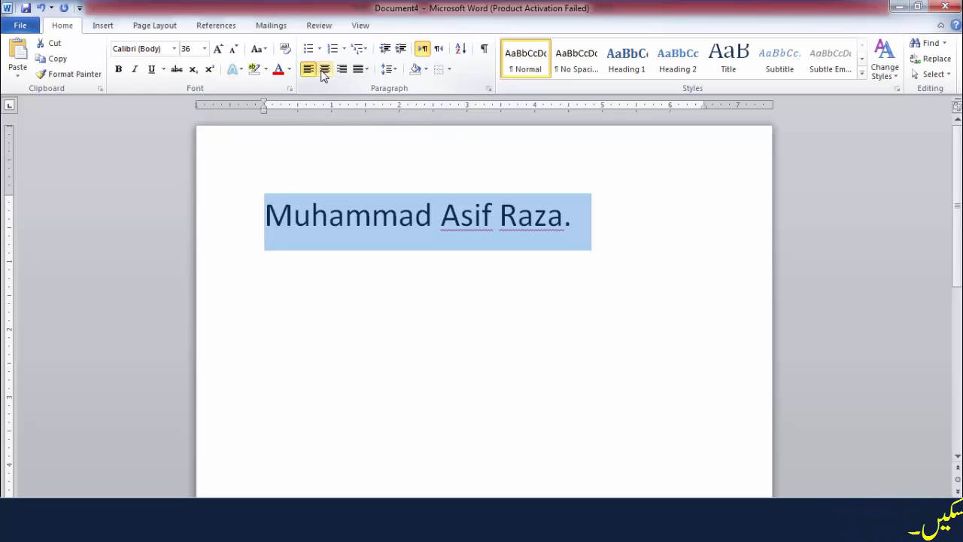
- Try center and right alignment on the name line, then apply Justify Low
left_click(323, 72)
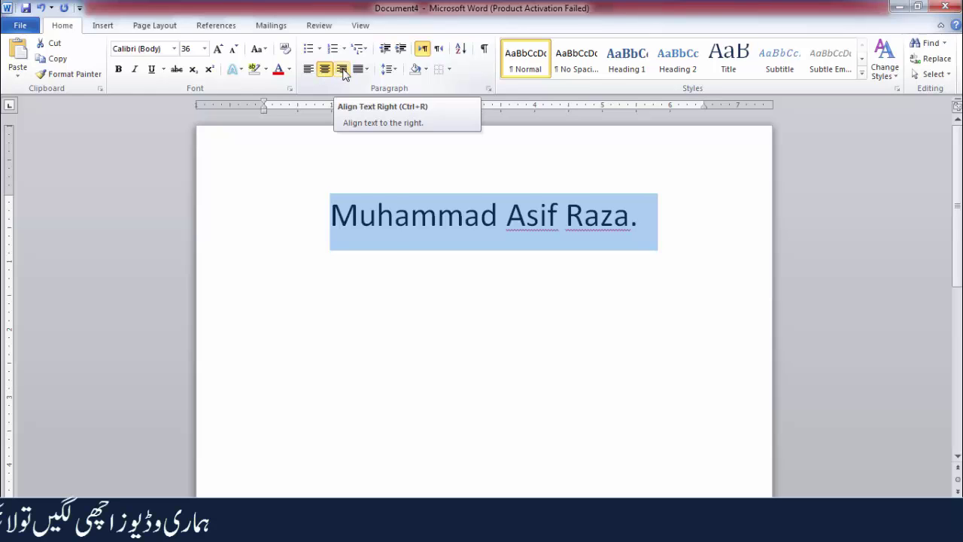
left_click(343, 71)
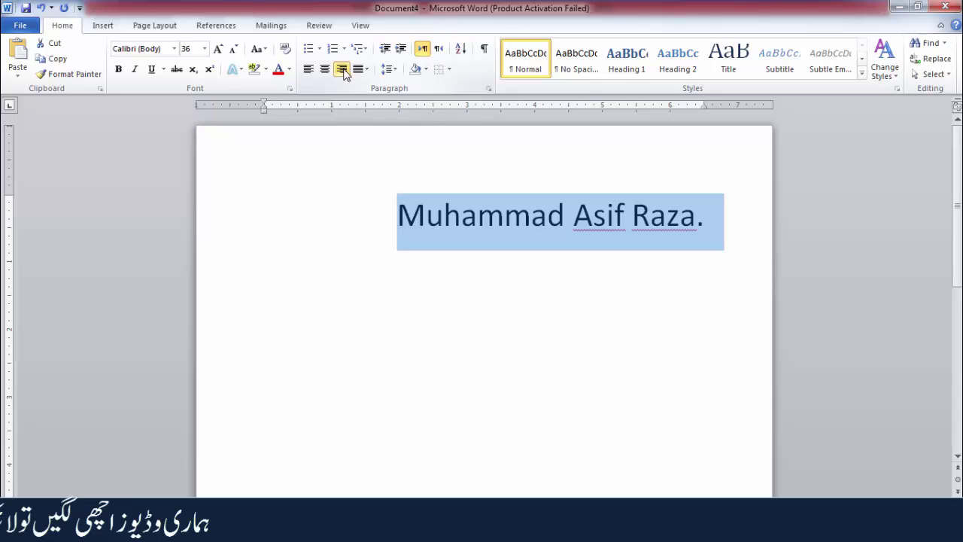
left_click(358, 72)
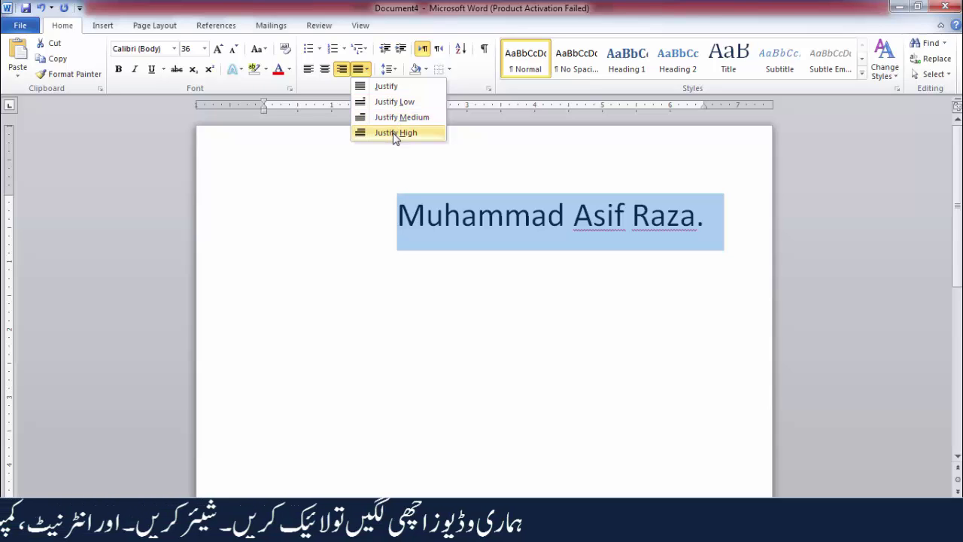
left_click(392, 102)
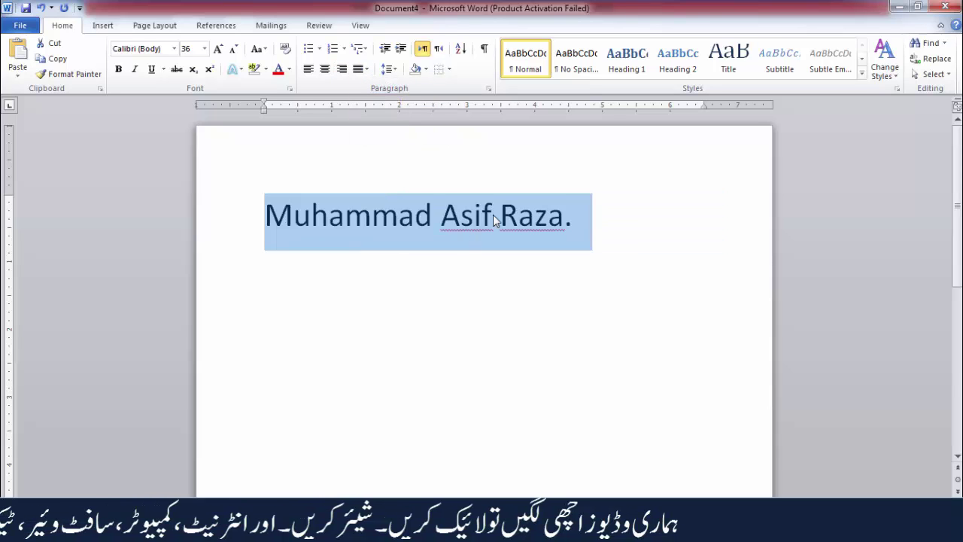
left_click(598, 224)
double_click(567, 226)
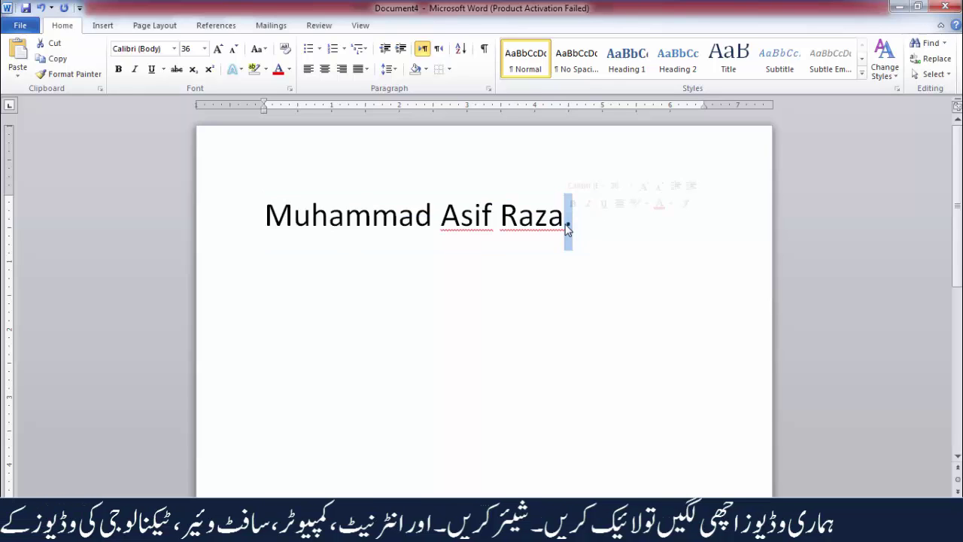
triple_click(568, 225)
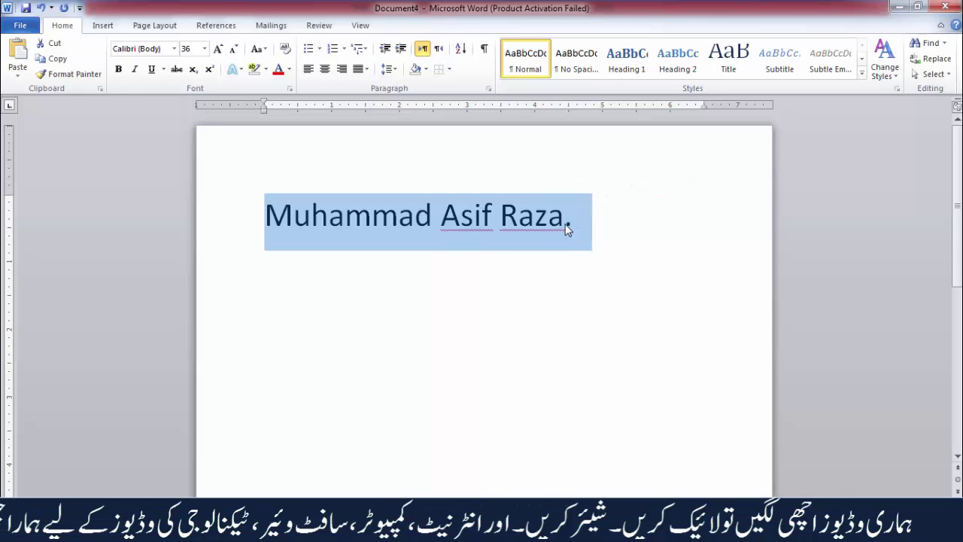
key("ctrl+c")
- Paste copies below the original for five name lines, the first spread across the width
left_click(578, 223)
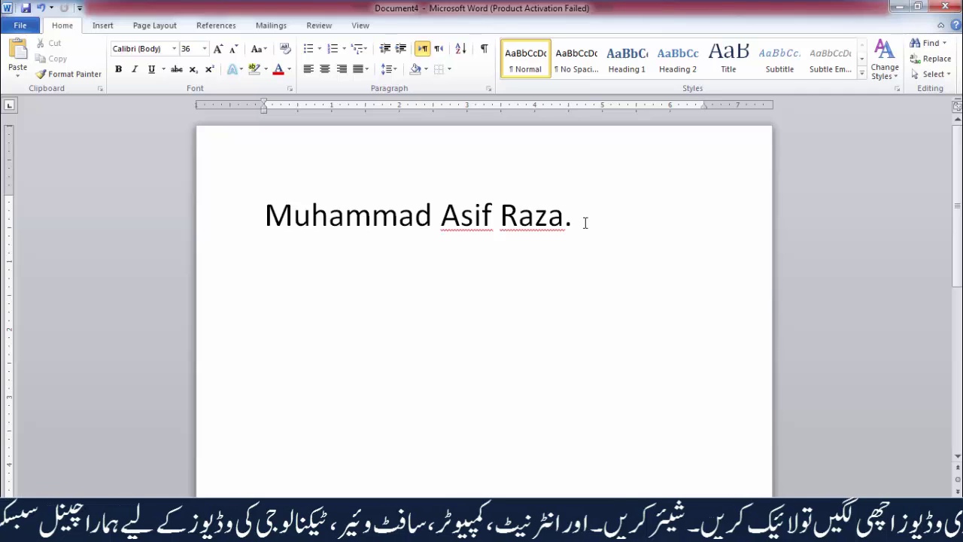
key("shift+Return")
key("ctrl+v")
key("Return")
key("ctrl+v")
key("Return")
type("v")
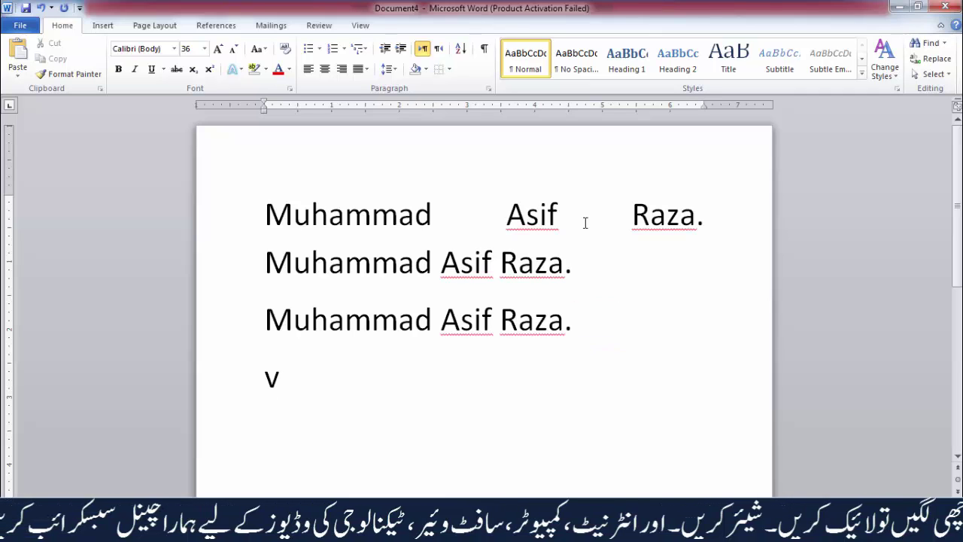
key("BackSpace")
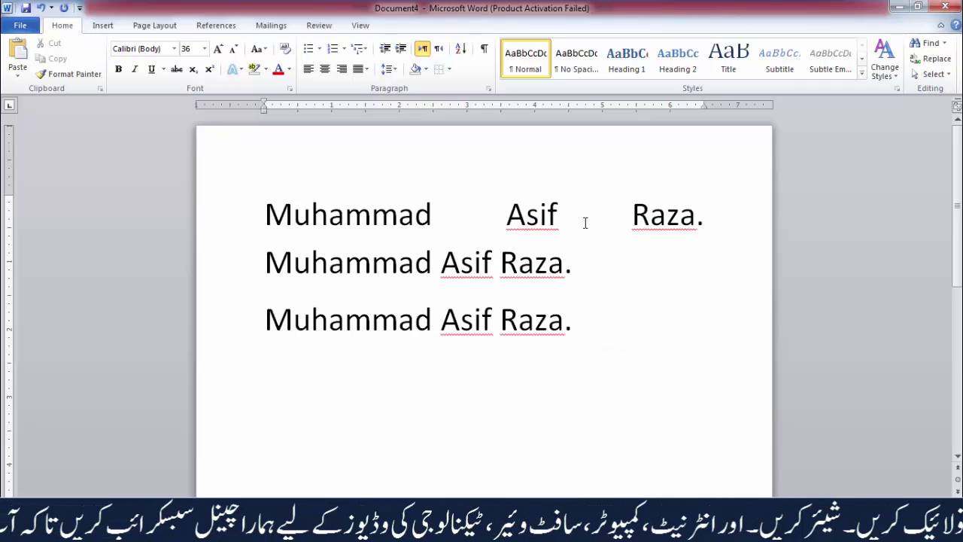
key("ctrl+v")
key("Return")
key("ctrl+v")
key("Return")
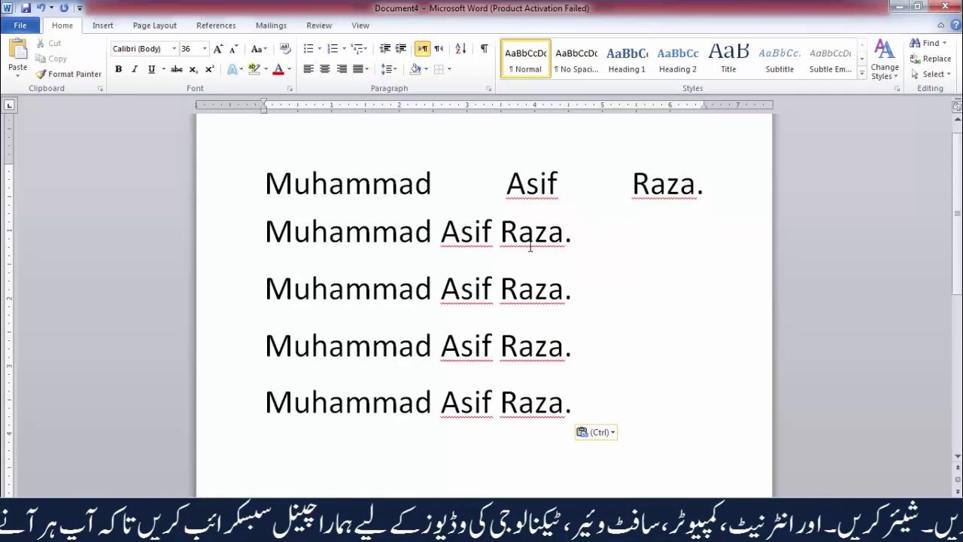
- Select all the text in the document
double_click(531, 247)
left_click(599, 253)
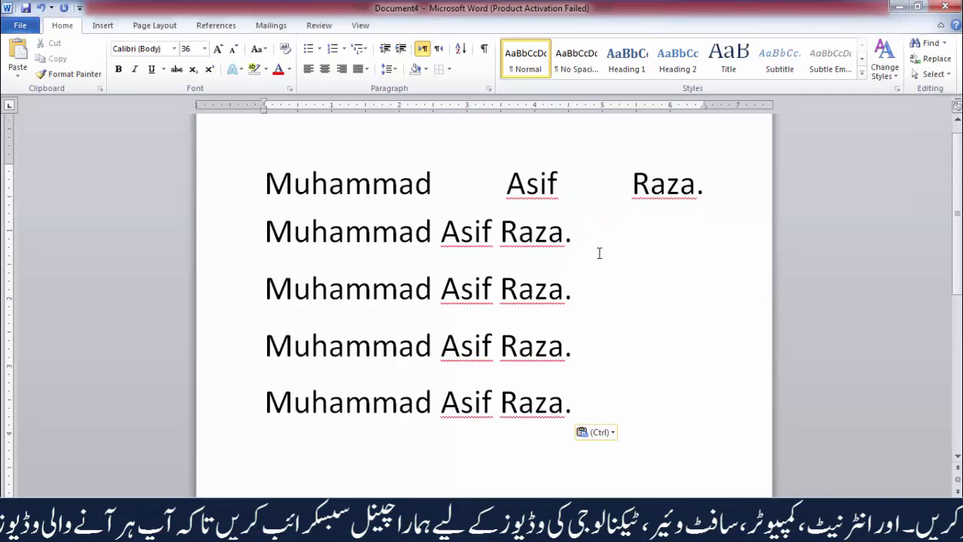
key("ctrl+a")
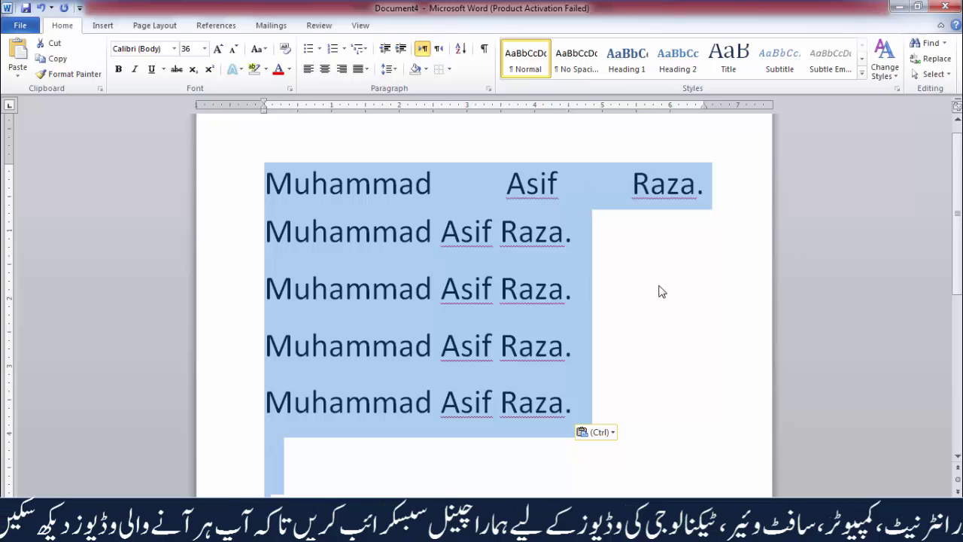
left_click(367, 69)
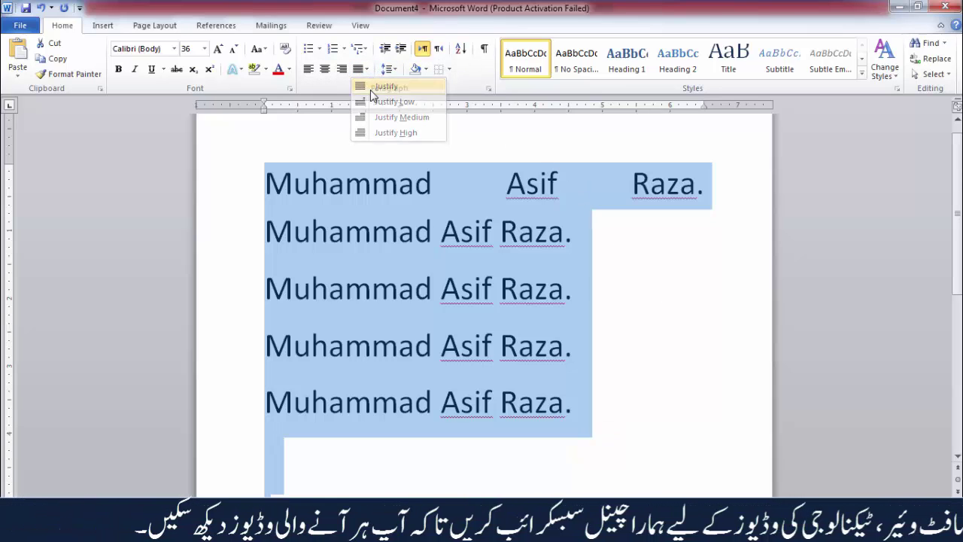
left_click(370, 88)
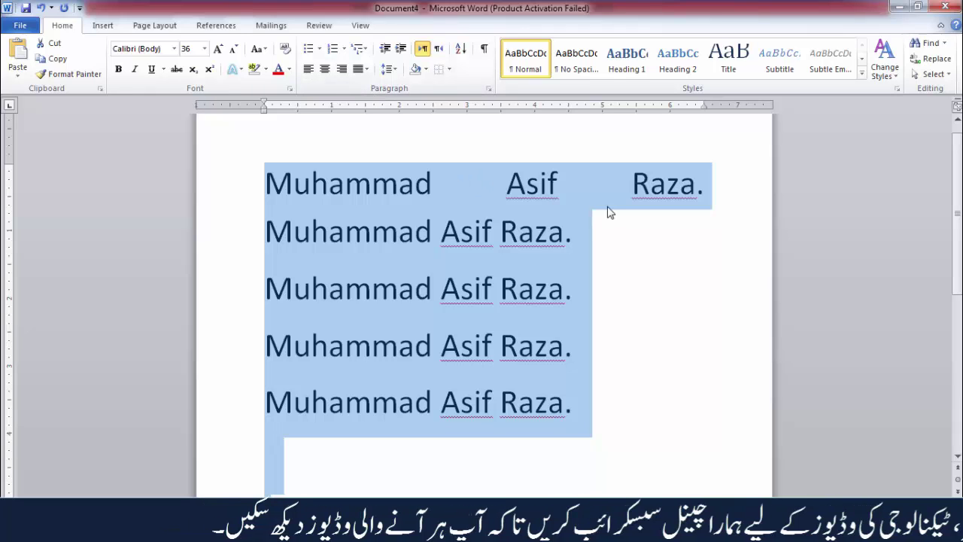
left_click(366, 69)
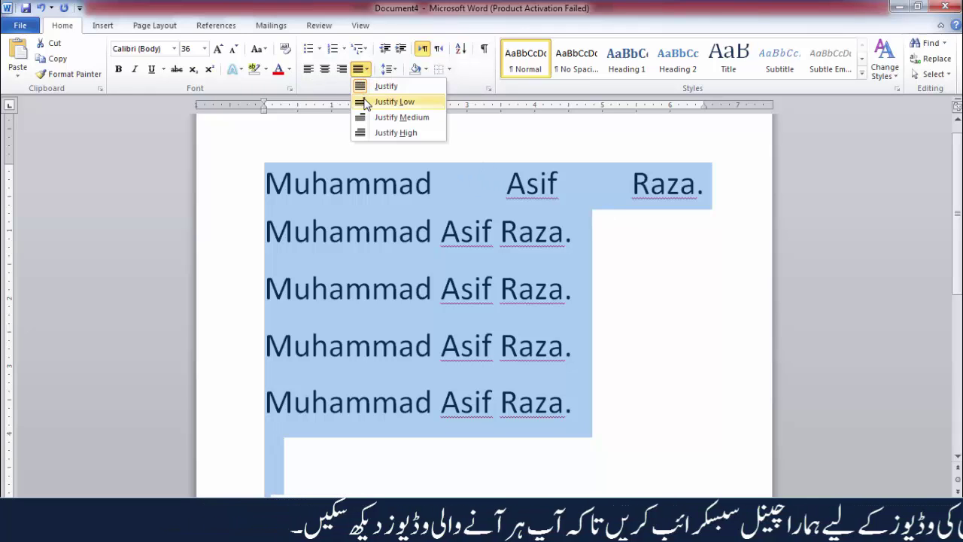
left_click(365, 101)
left_click(366, 69)
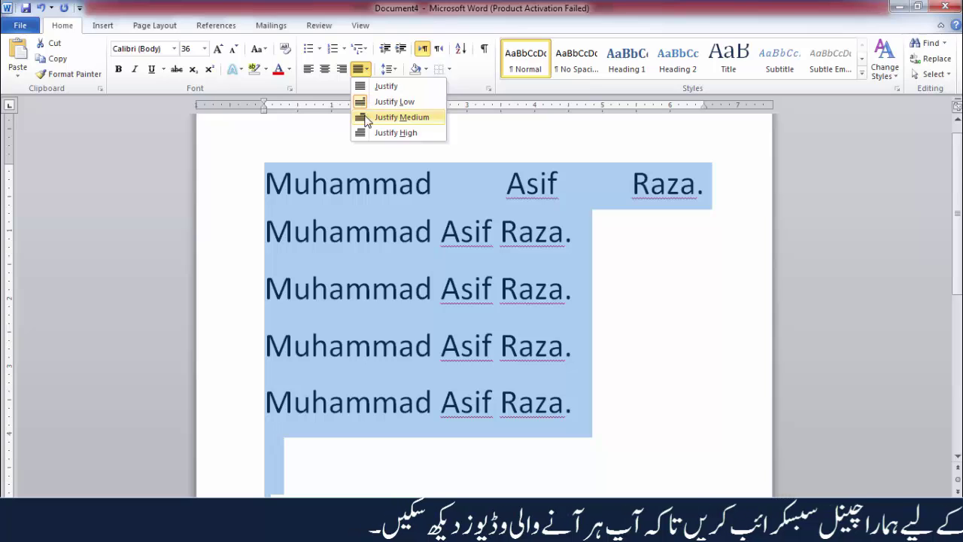
left_click(377, 101)
left_click(310, 70)
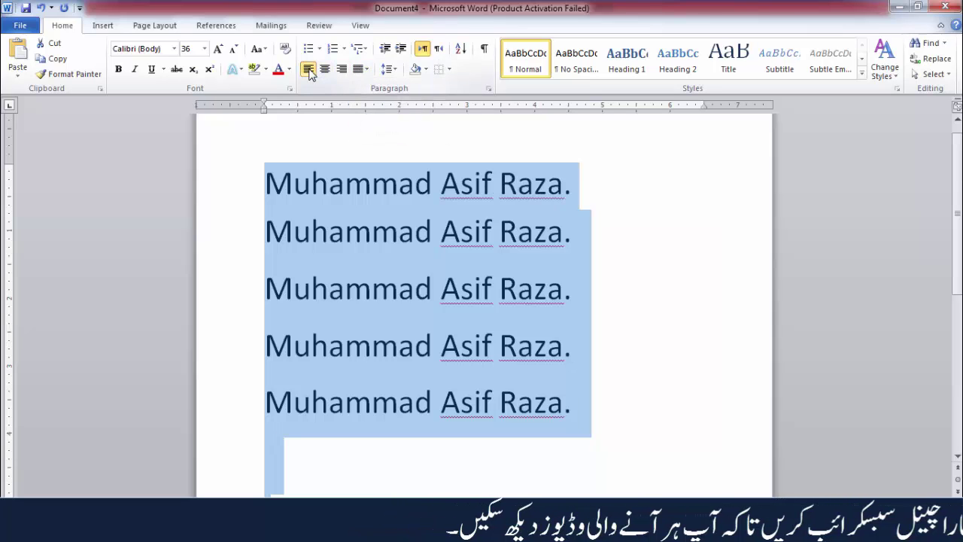
left_click(326, 70)
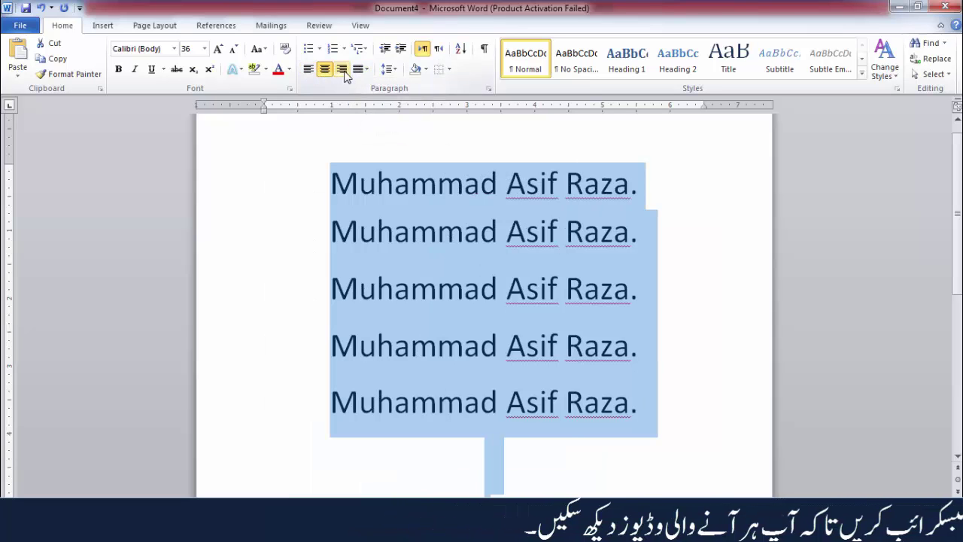
left_click(343, 71)
left_click(363, 71)
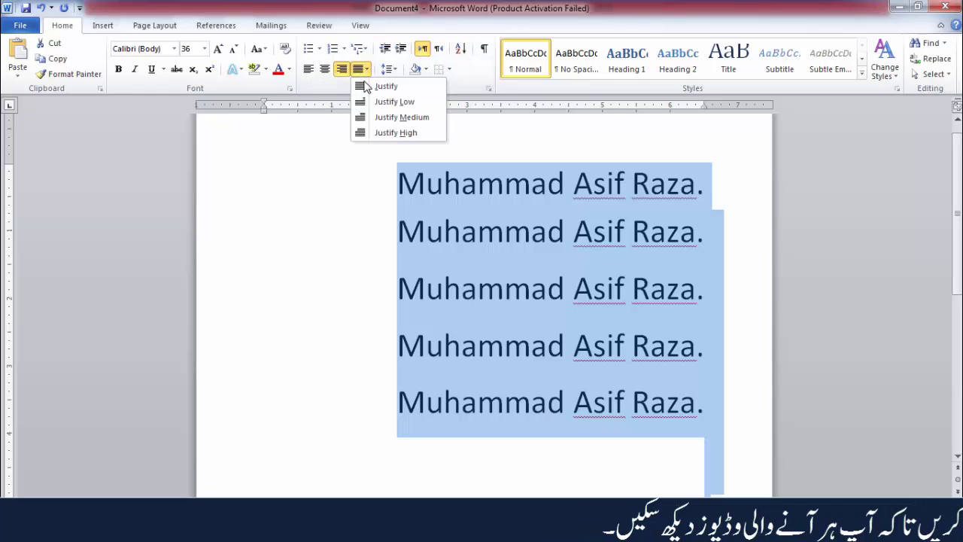
left_click(368, 87)
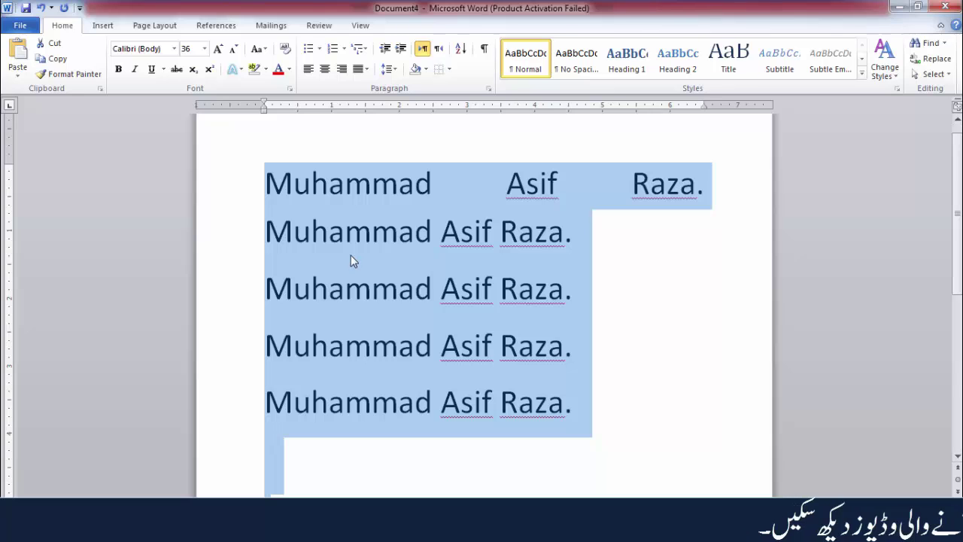
left_click(349, 233)
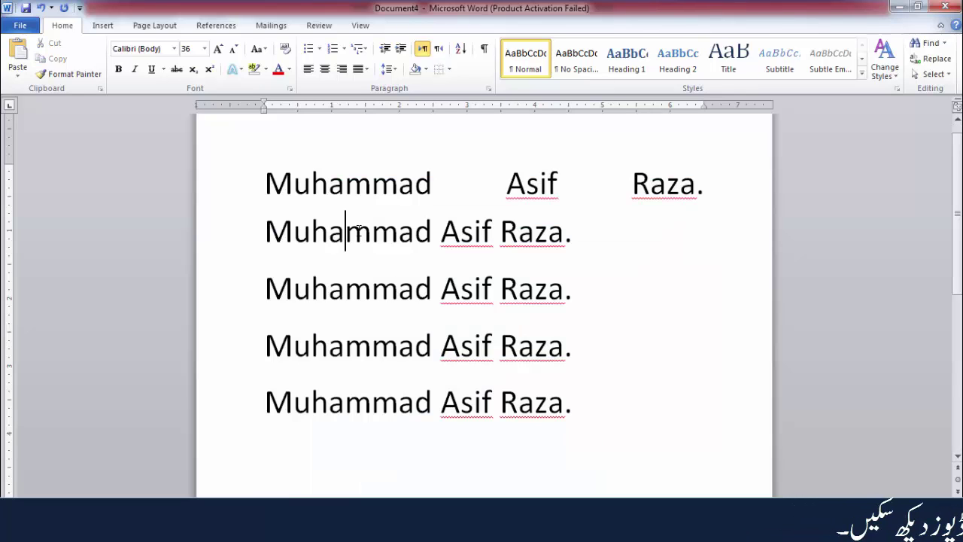